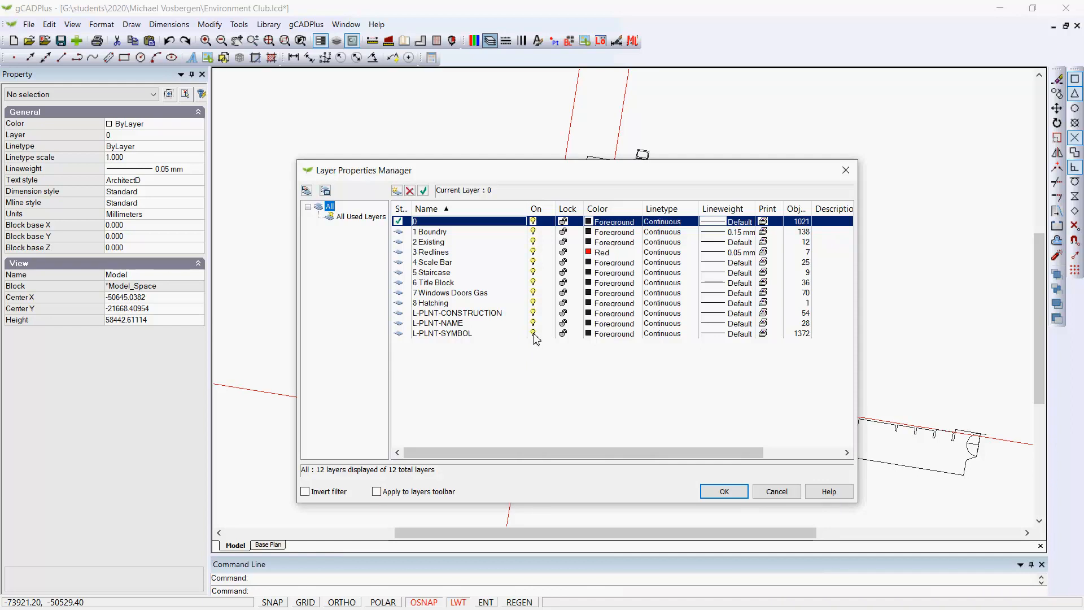
Try to delete the L-PLNT-SYMBOL layer, and leave the layer manager.
left_click(475, 334)
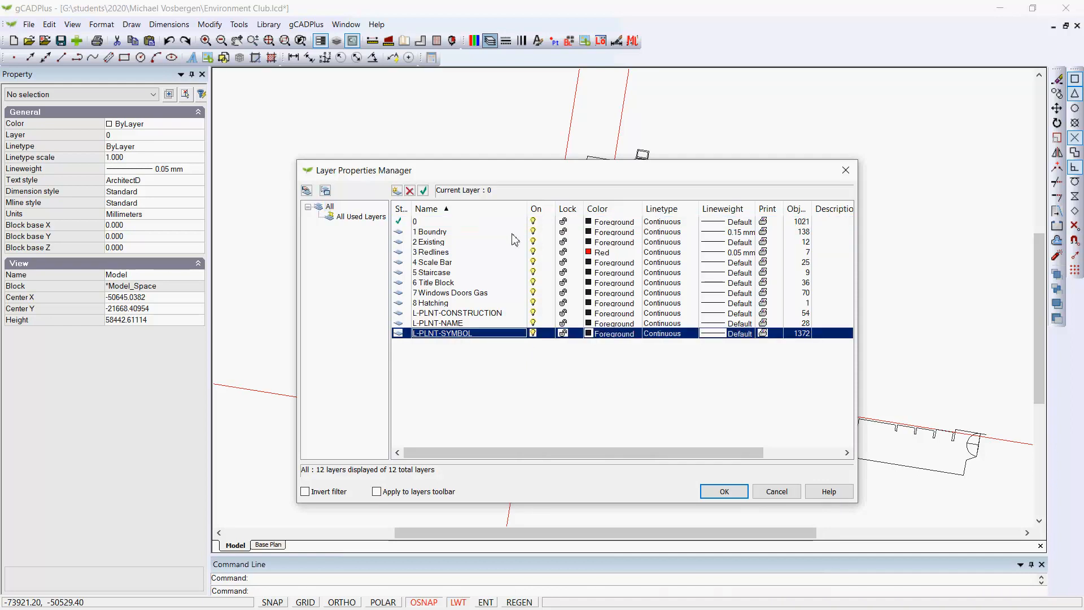
left_click(410, 192)
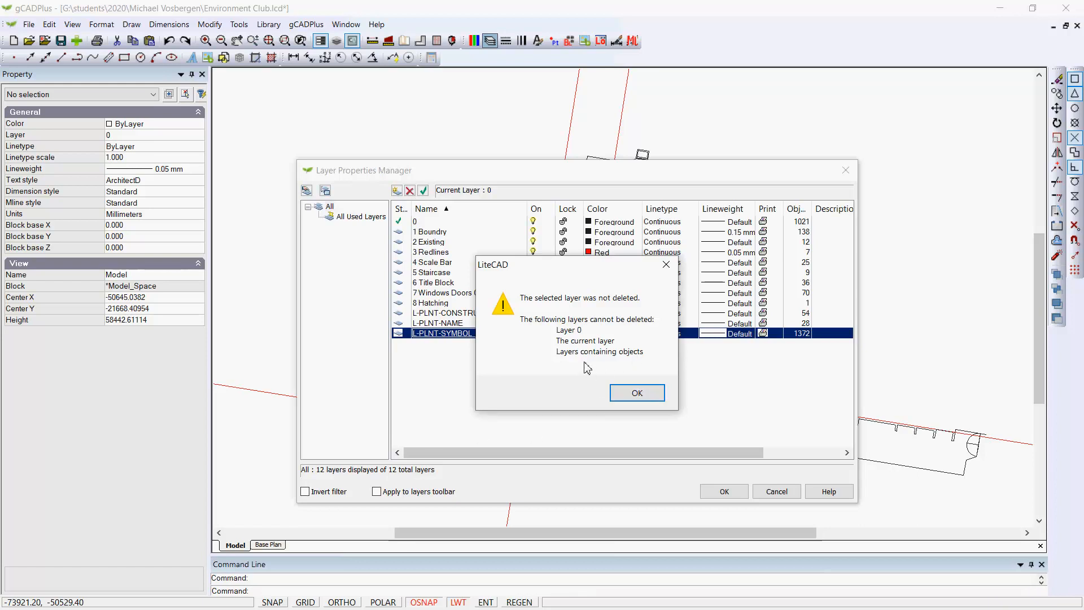
left_click(642, 396)
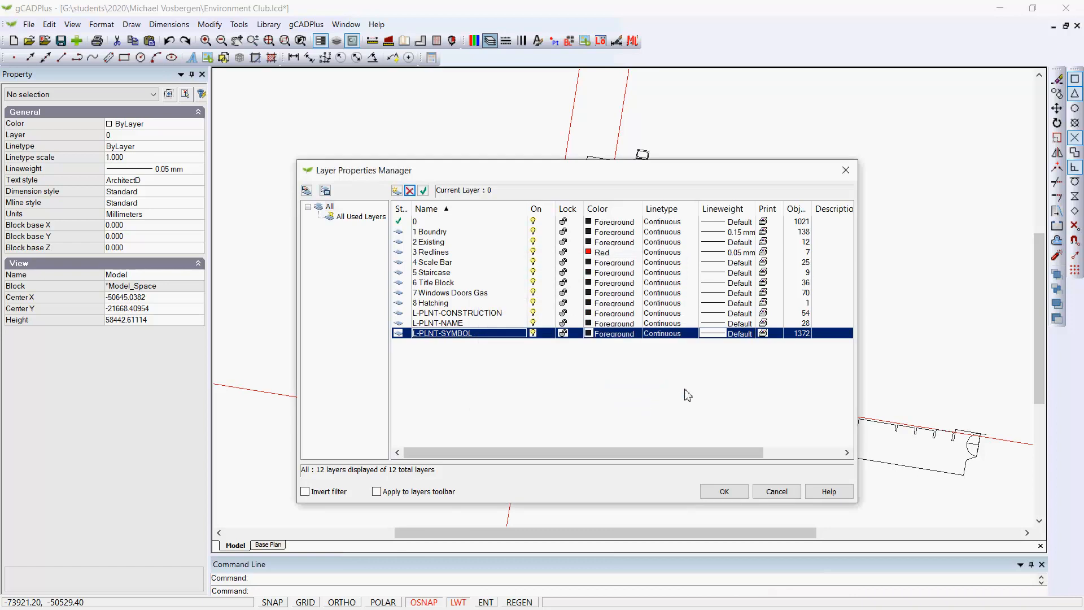
left_click(846, 170)
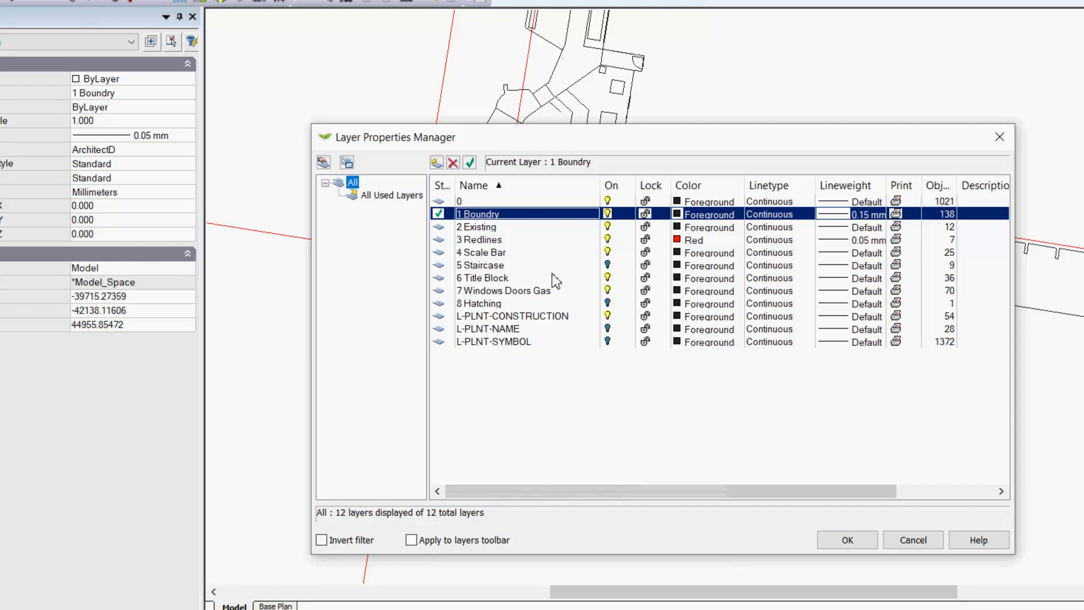
Turn on every layer in the All Used Layers group and compare that list with the full layer list.
left_click(390, 198)
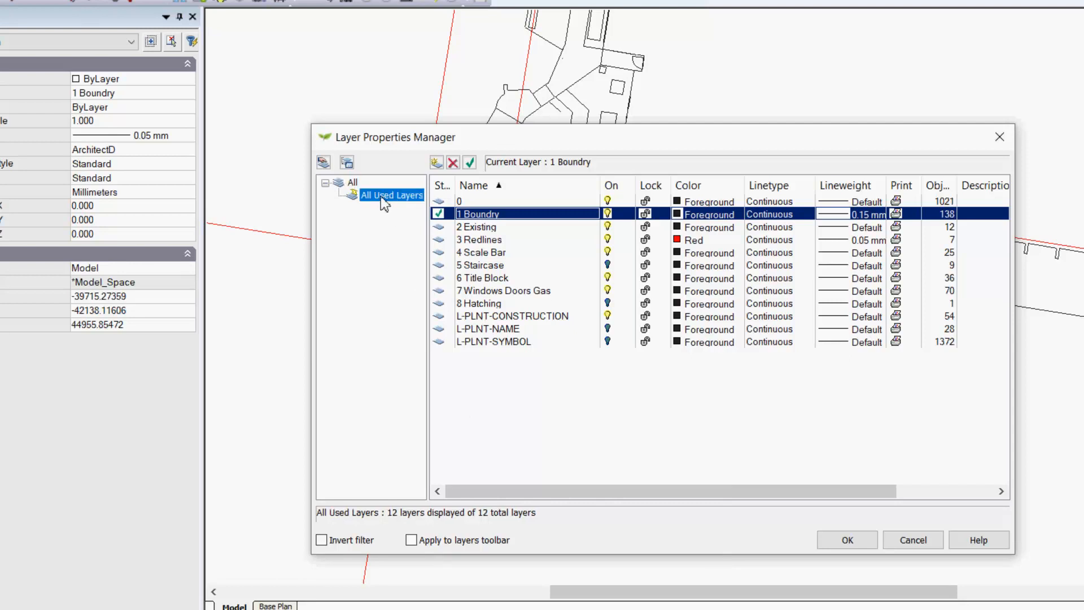
right_click(385, 204)
left_click(422, 205)
left_click(344, 184)
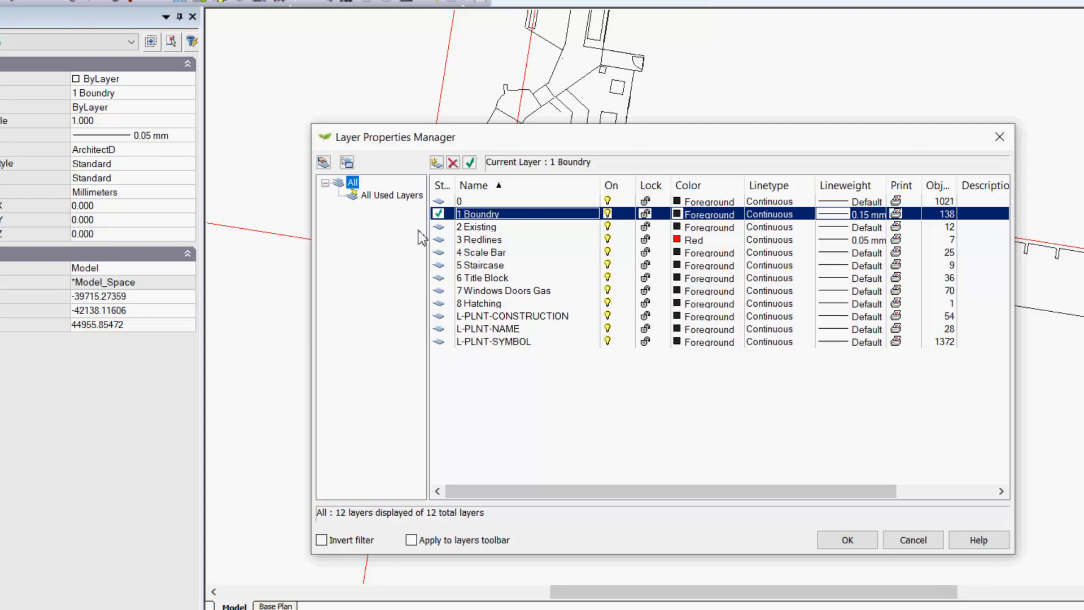
left_click(376, 197)
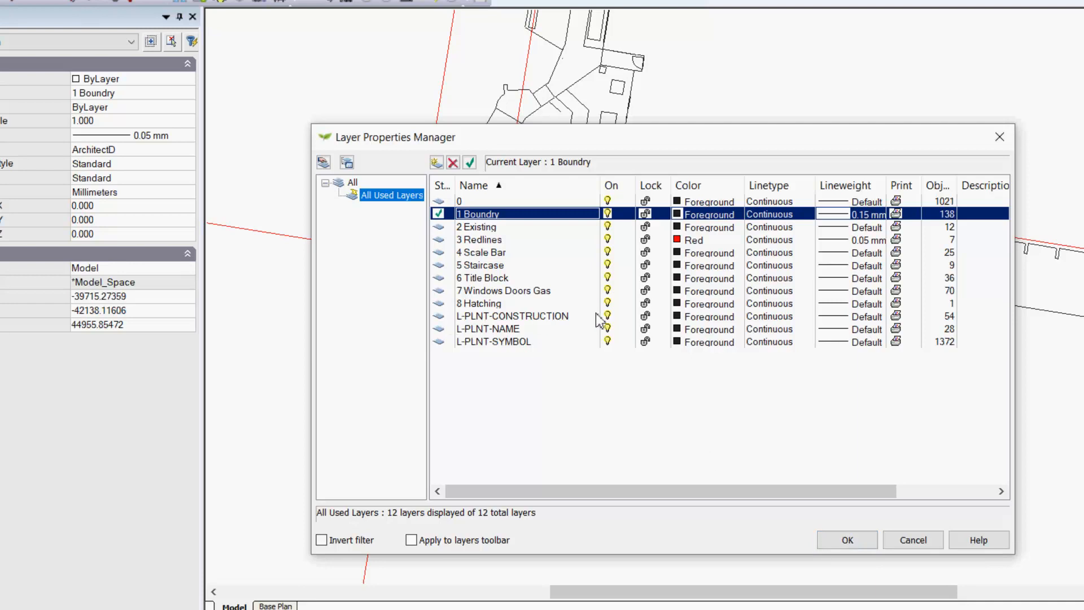
Examine the L-PLNT-CONSTRUCTION, L-PLNT-NAME and L-PLNT-SYMBOL layers, and leave the layer manager.
left_click(469, 319)
left_click(472, 333)
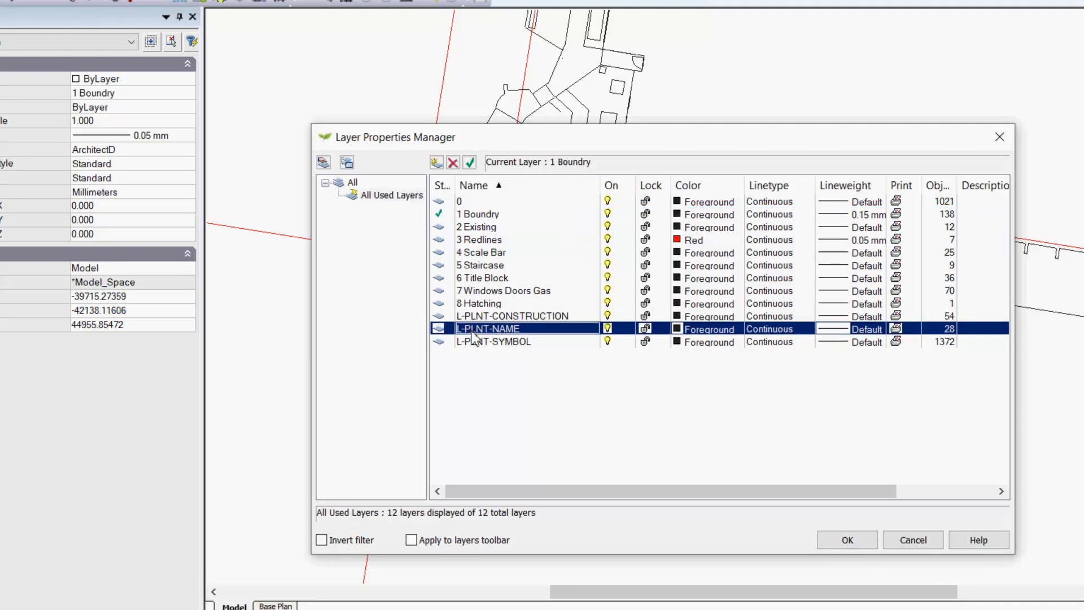
left_click(479, 341)
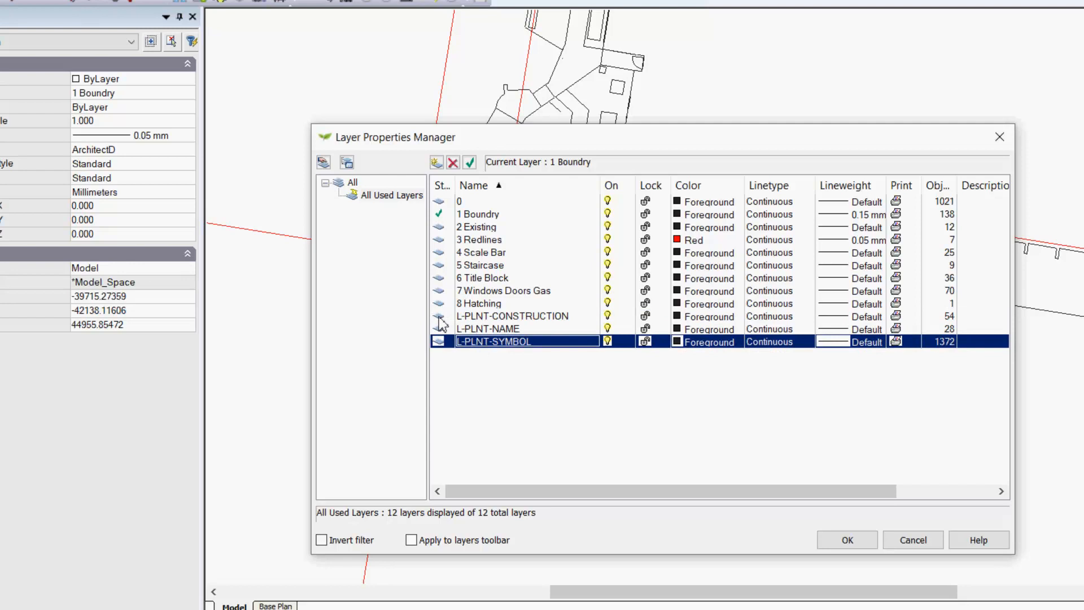
left_click(509, 317)
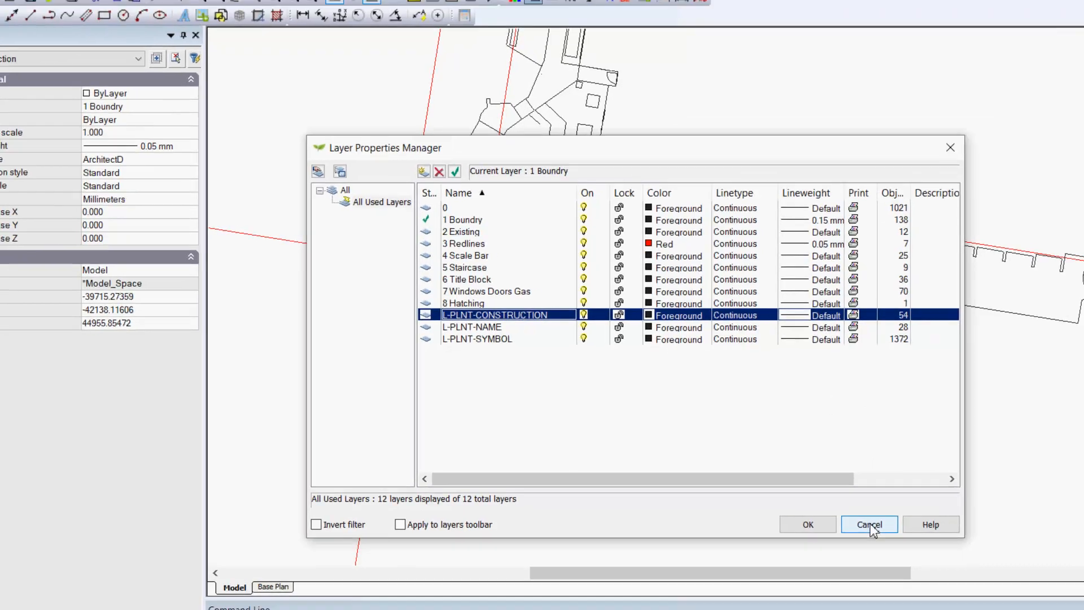
left_click(913, 539)
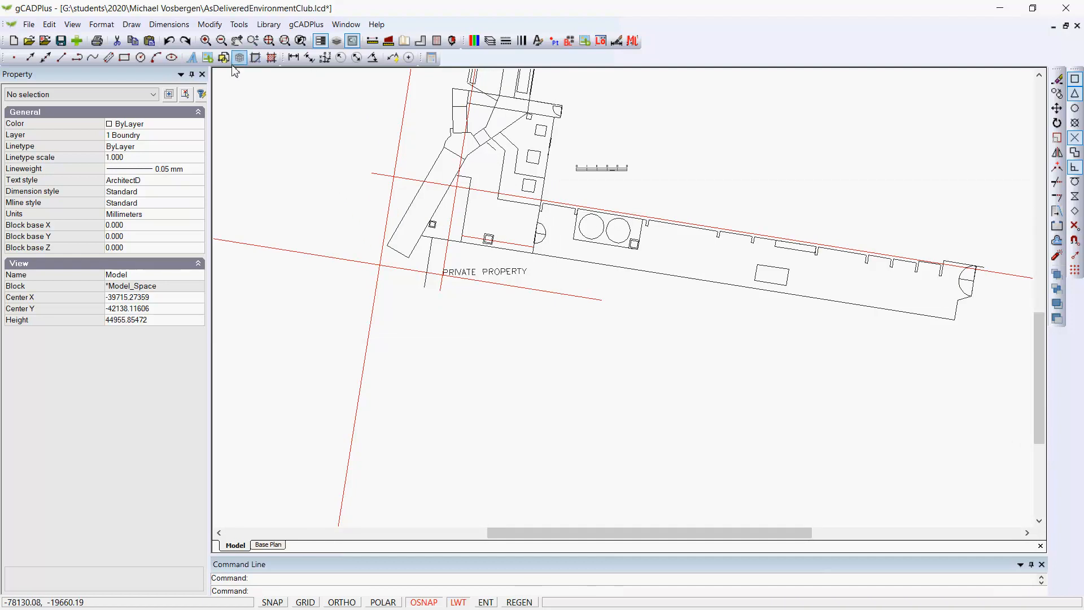
Purge the unused objects from the AsDeliveredEnvironmentClub.lcd drawing.
left_click(239, 26)
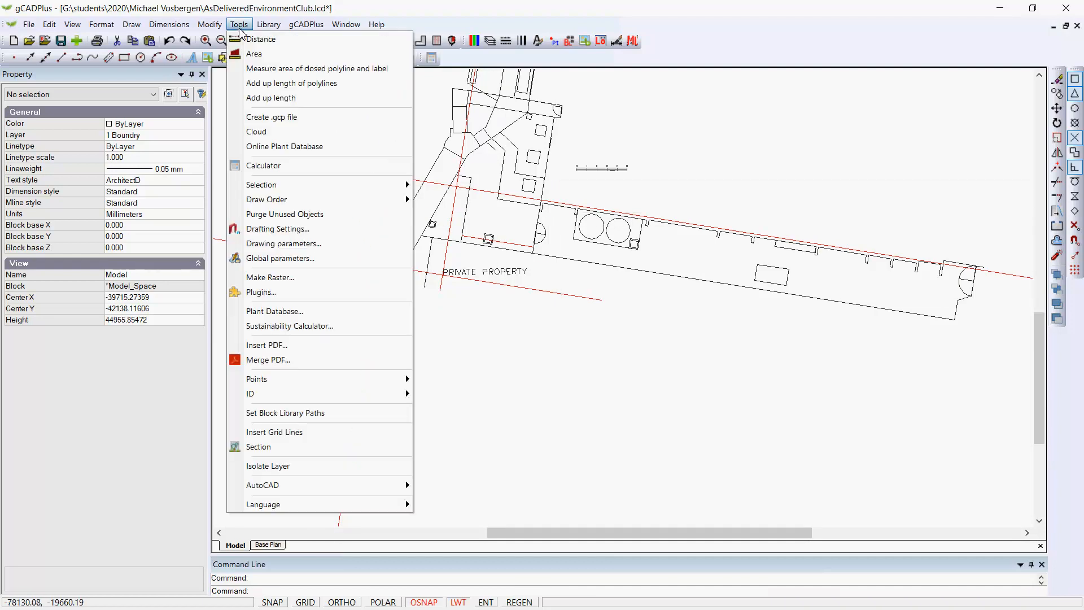
left_click(291, 216)
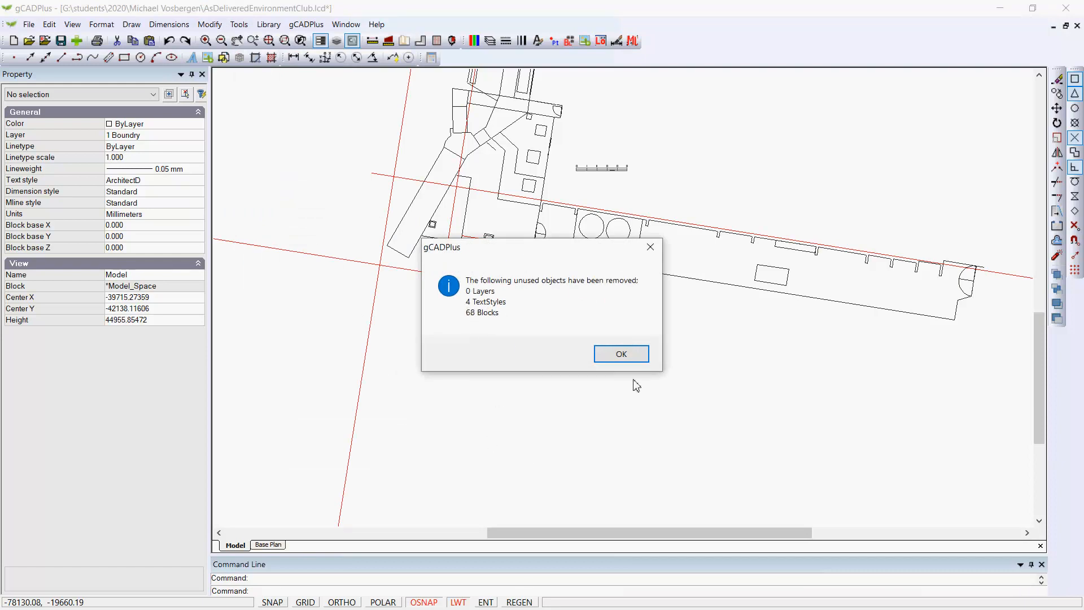
left_click(622, 356)
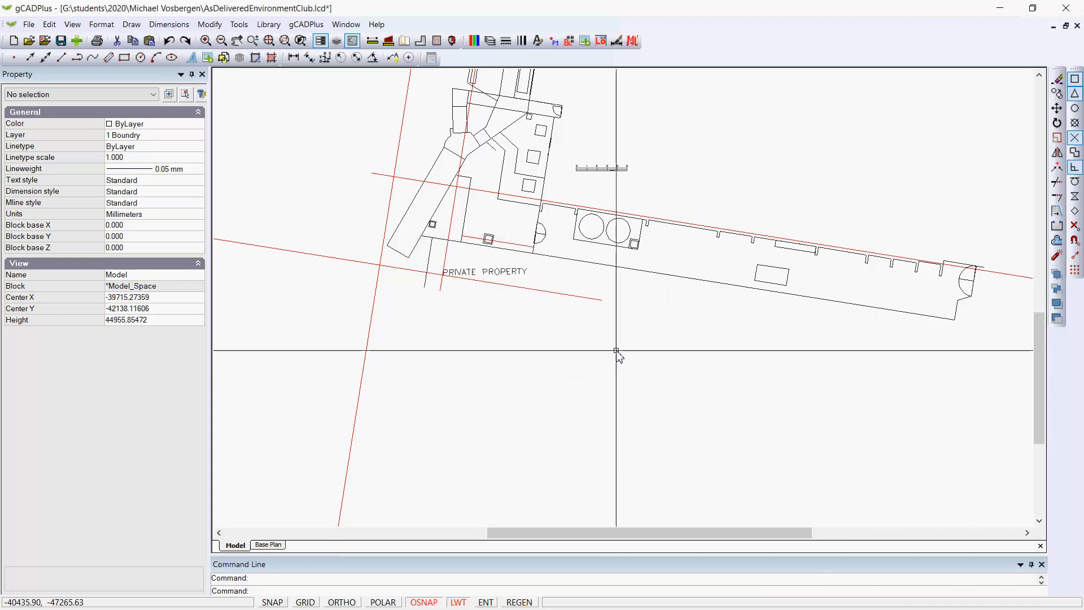
Check the purged drawing's file size and review its list of used layers.
left_click(27, 25)
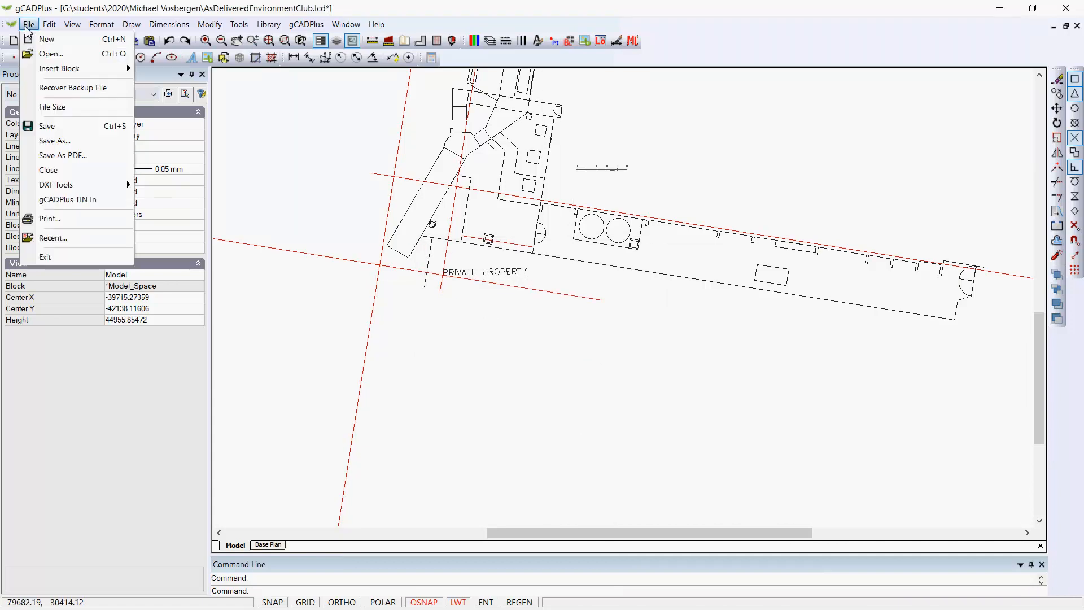
left_click(52, 109)
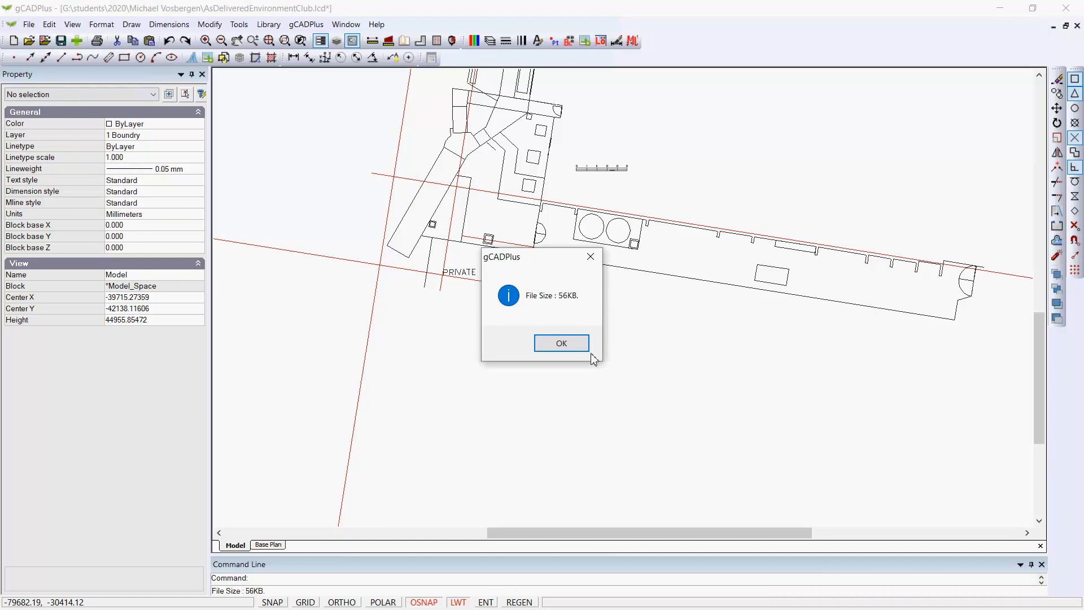
left_click(562, 343)
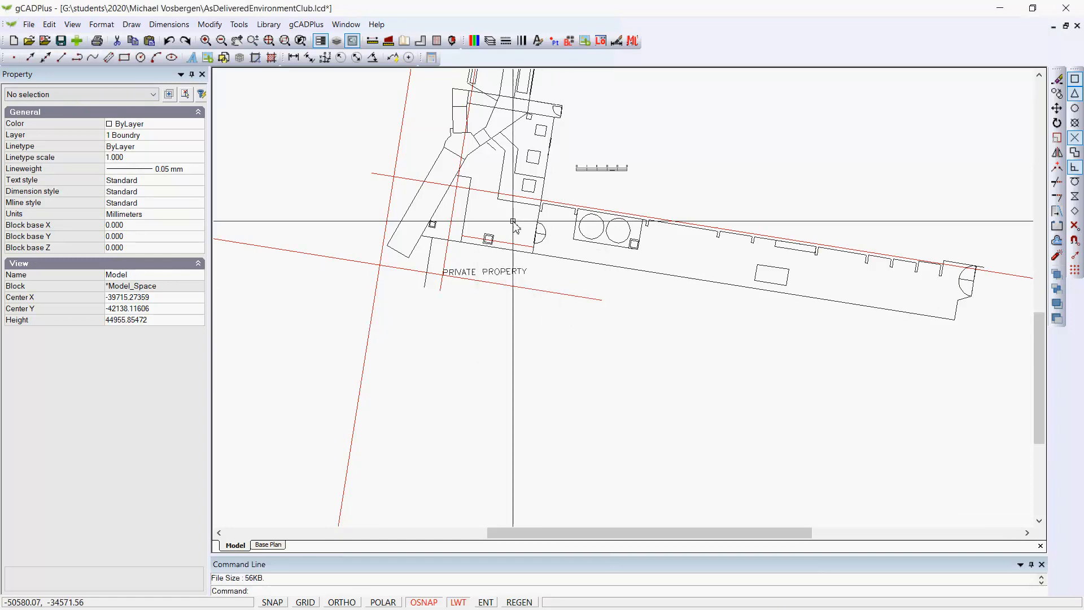
left_click(491, 41)
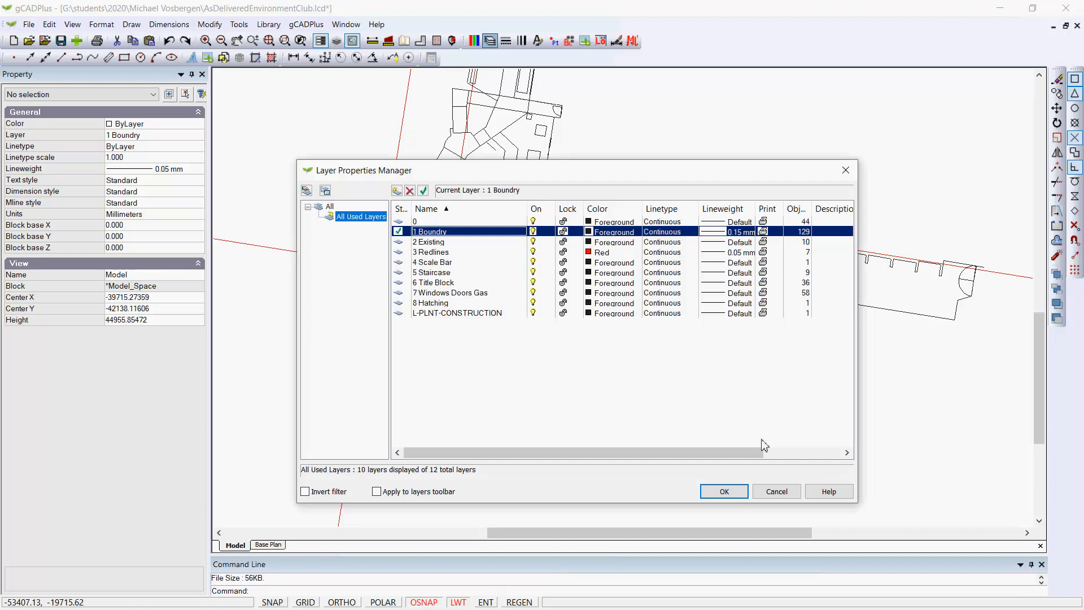
left_click(777, 492)
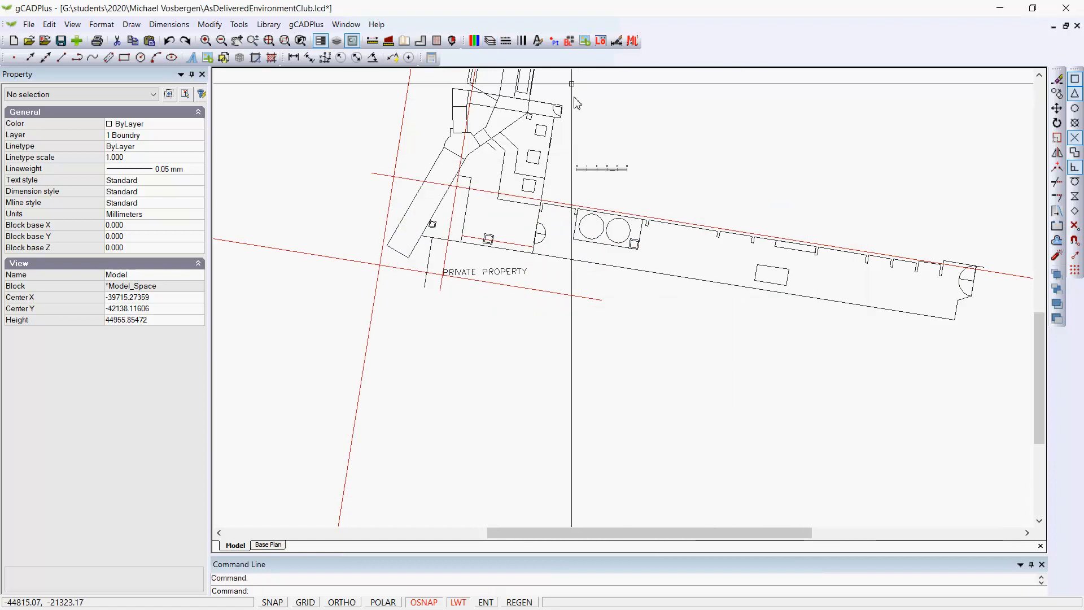
Preview each block in the drawing's block list, starting with 5MeterScaleBar#2, and close the list.
left_click(569, 41)
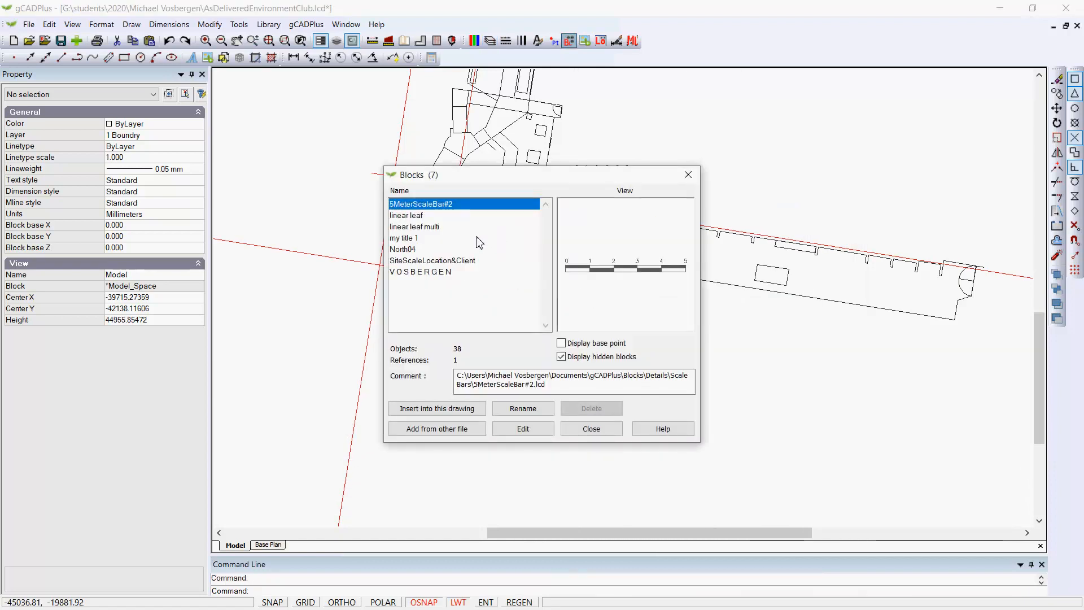
key("Down")
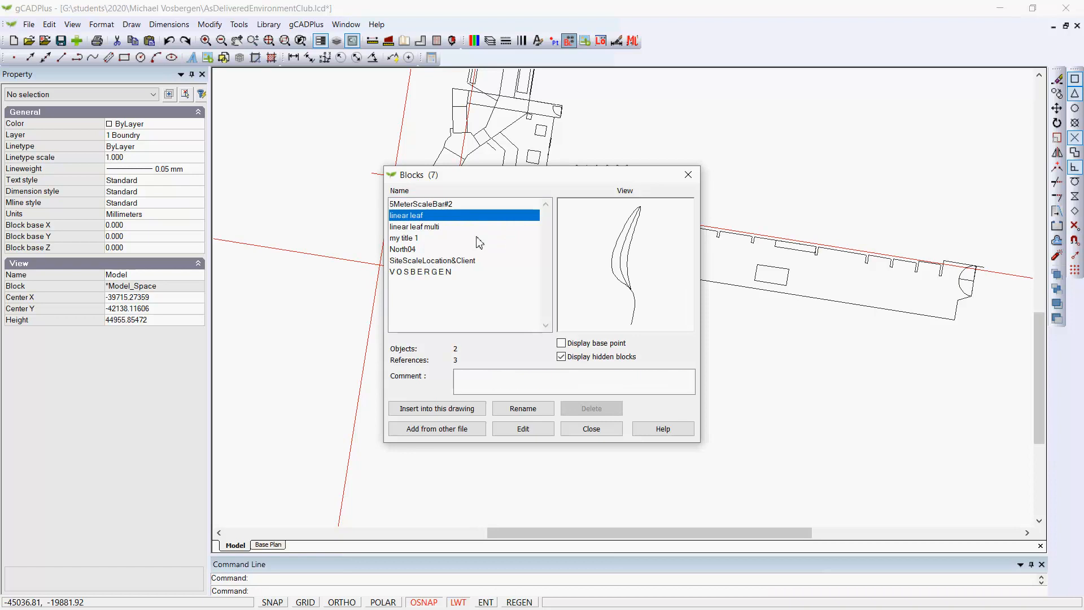
key("Down")
key("Down")
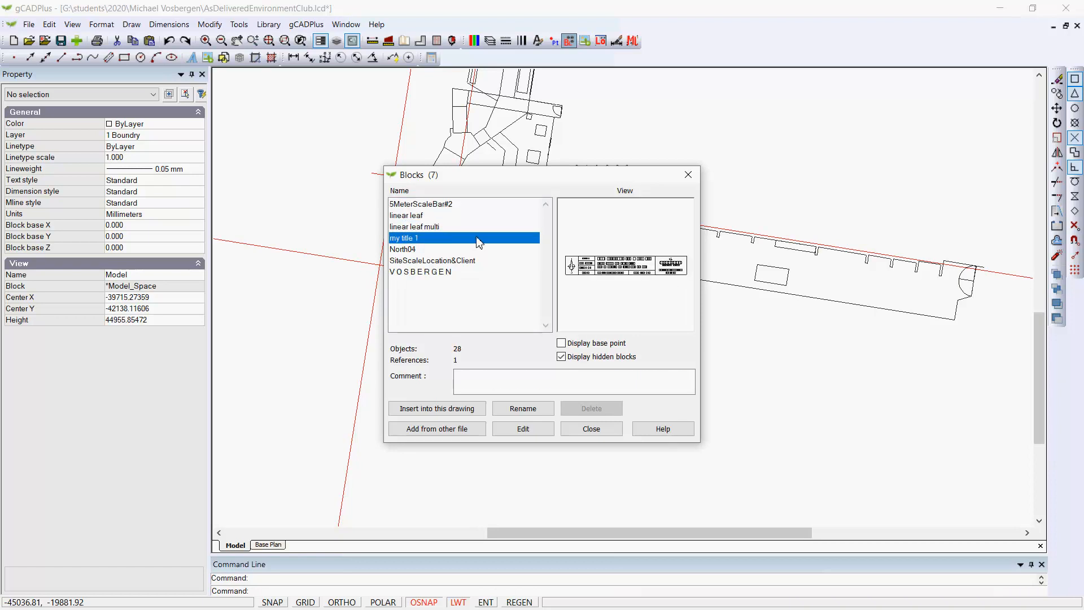
key("Down")
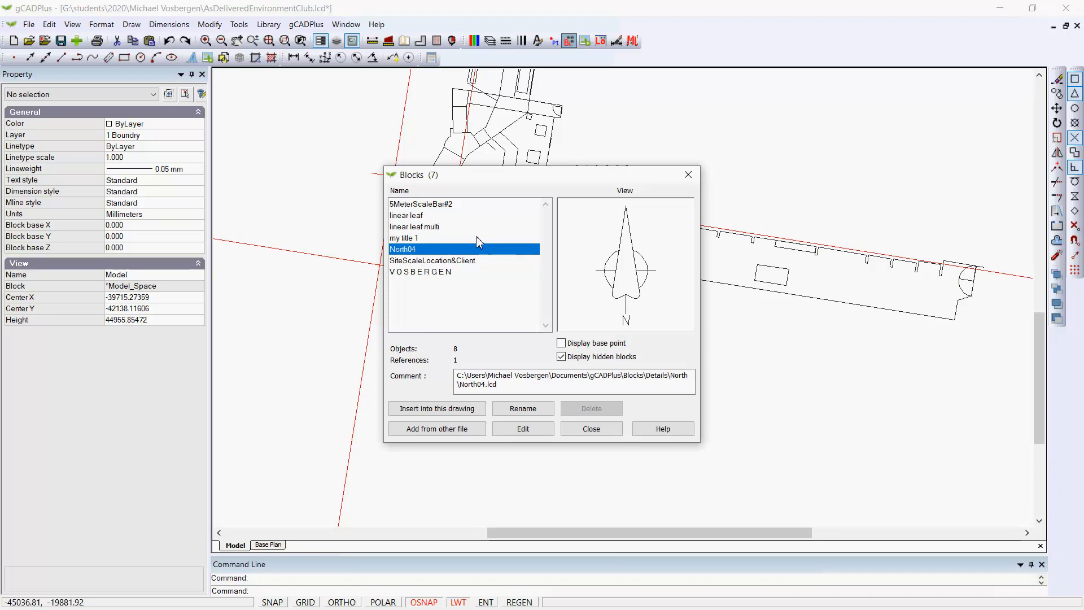
key("Down")
key("Down")
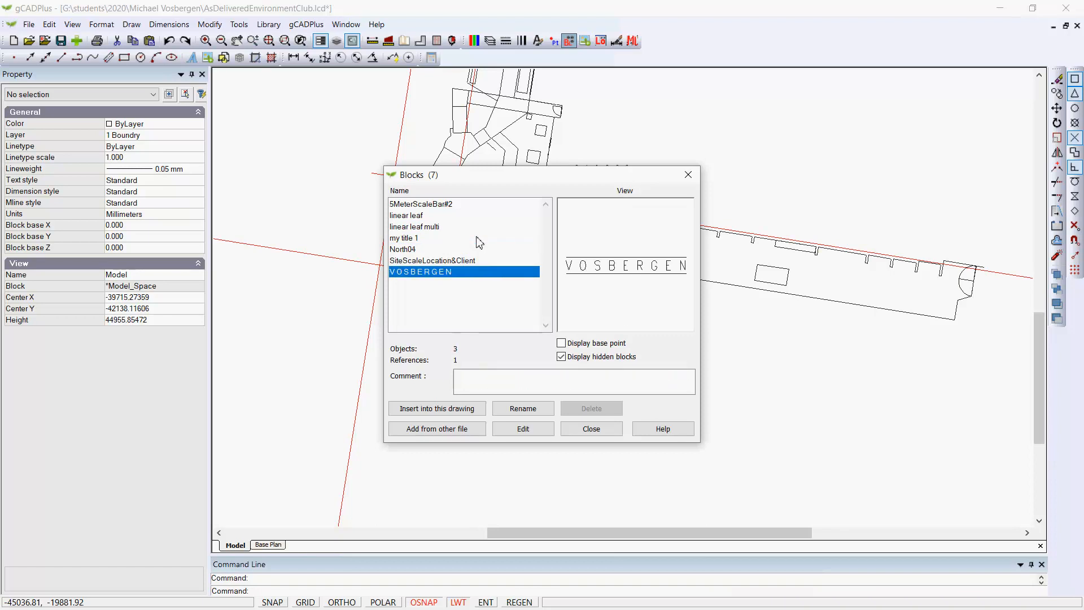
left_click(602, 432)
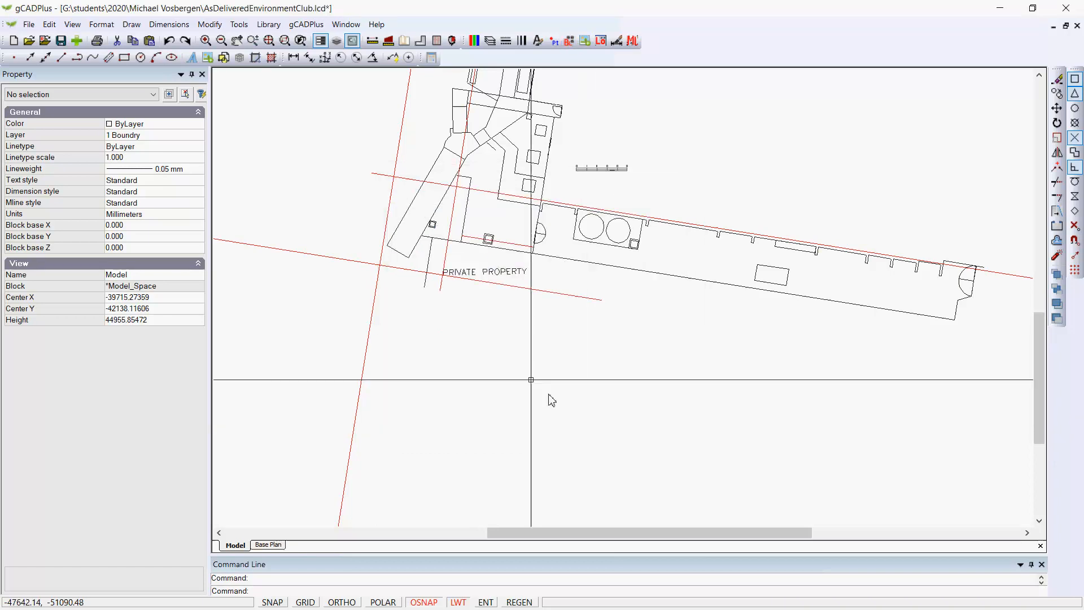
Save and close the AsDeliveredEnvironmentClub.lcd drawing.
left_click(60, 40)
left_click(29, 25)
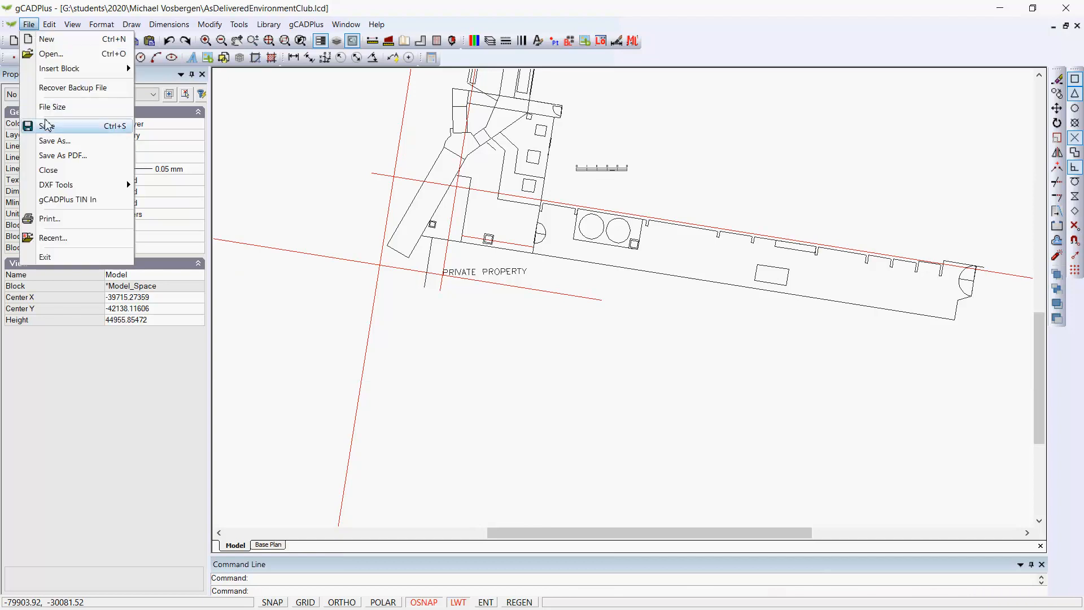
left_click(48, 171)
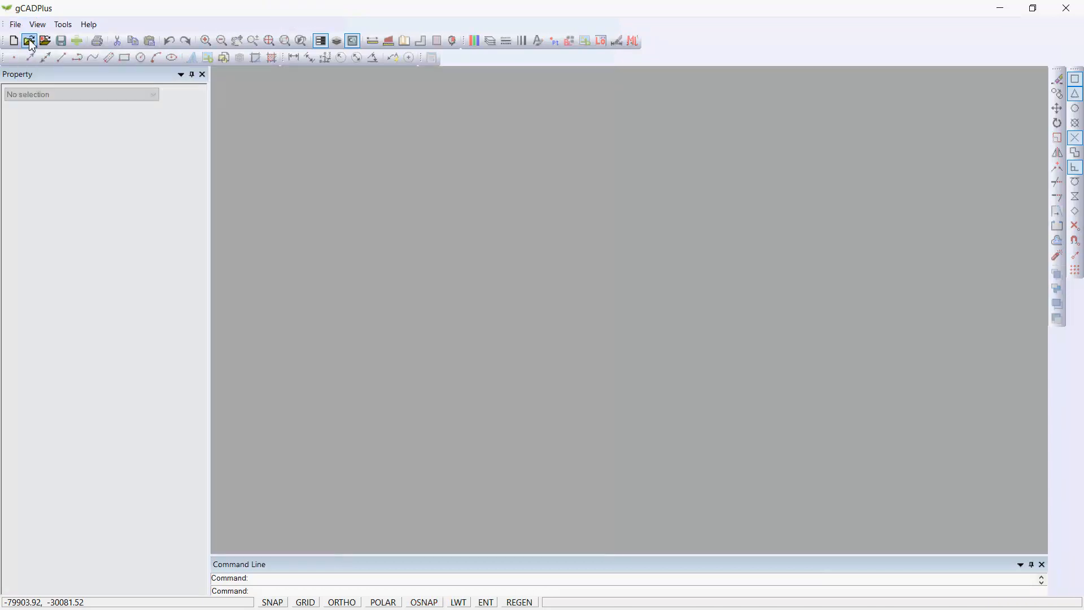
Open the Environment Club.lcd drawing and examine its layer list.
left_click(29, 41)
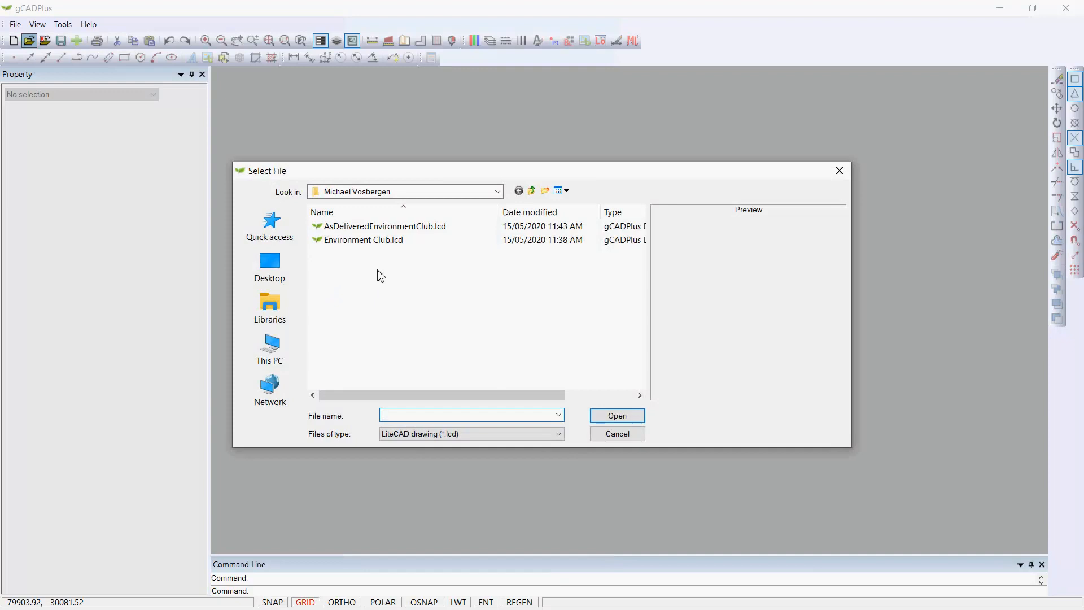
left_click(388, 241)
left_click(614, 416)
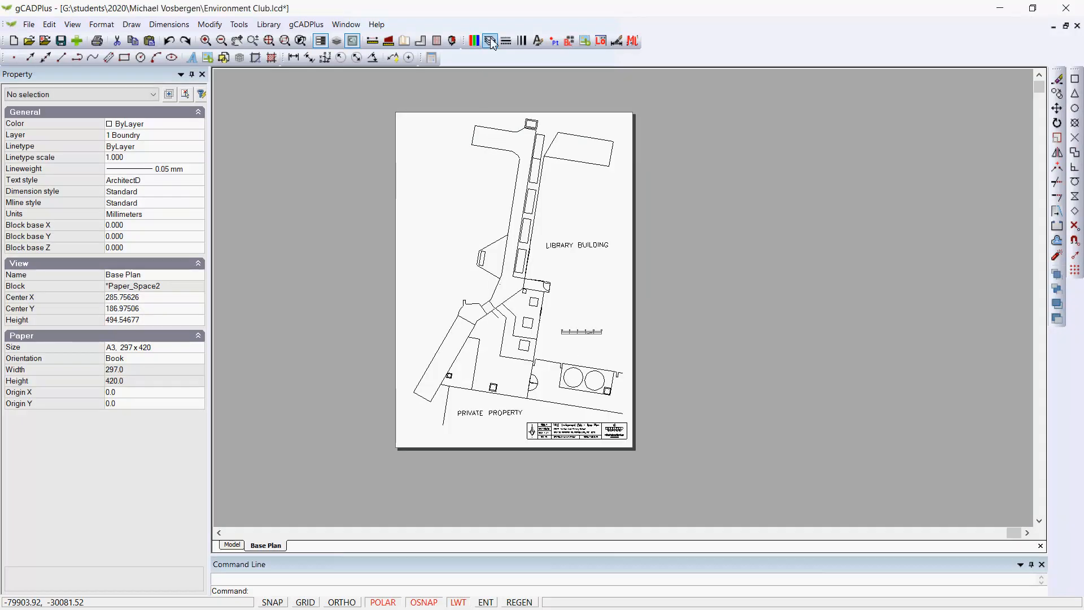
left_click(491, 42)
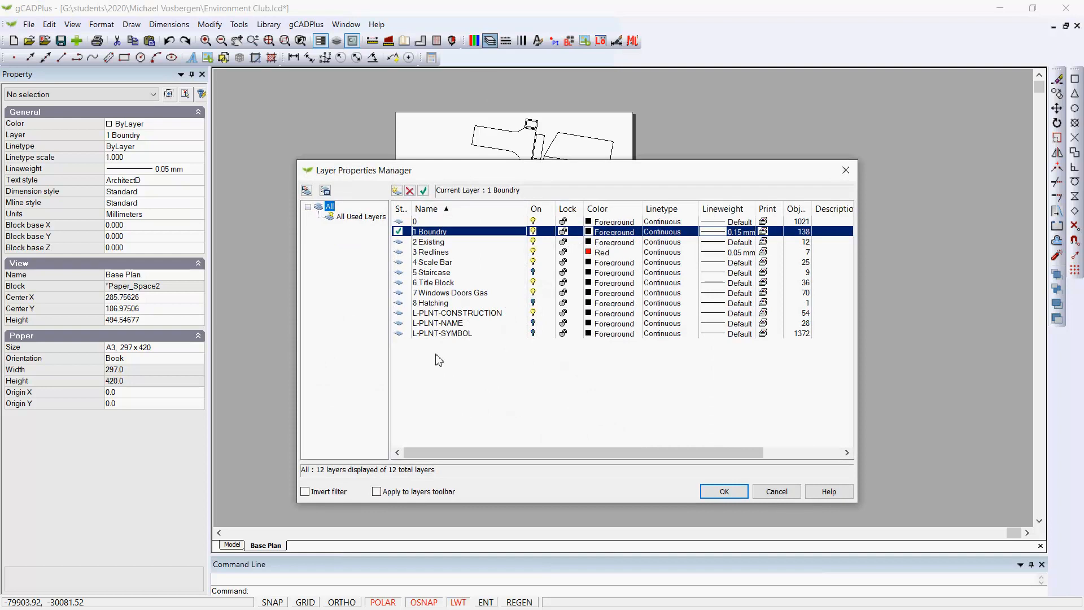
left_click(774, 496)
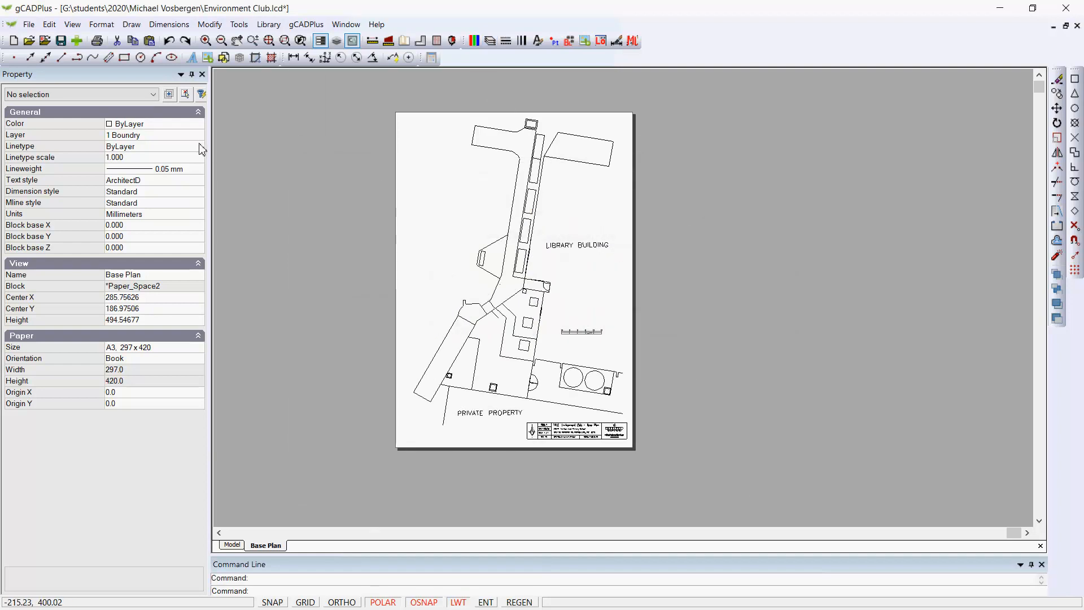
Close the Environment Club.lcd drawing without saving its changes.
left_click(28, 25)
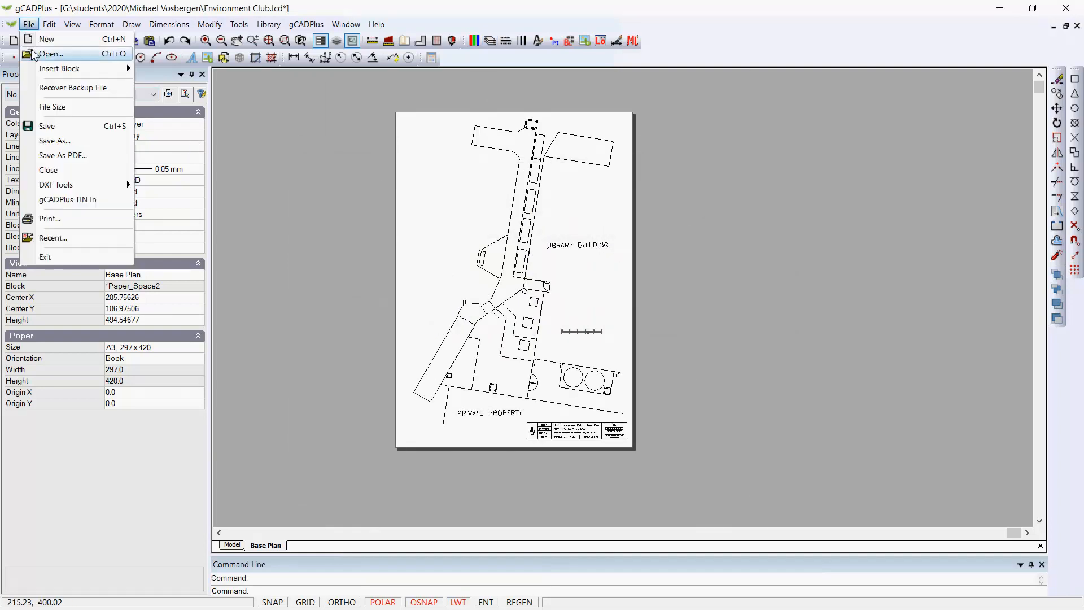
left_click(50, 170)
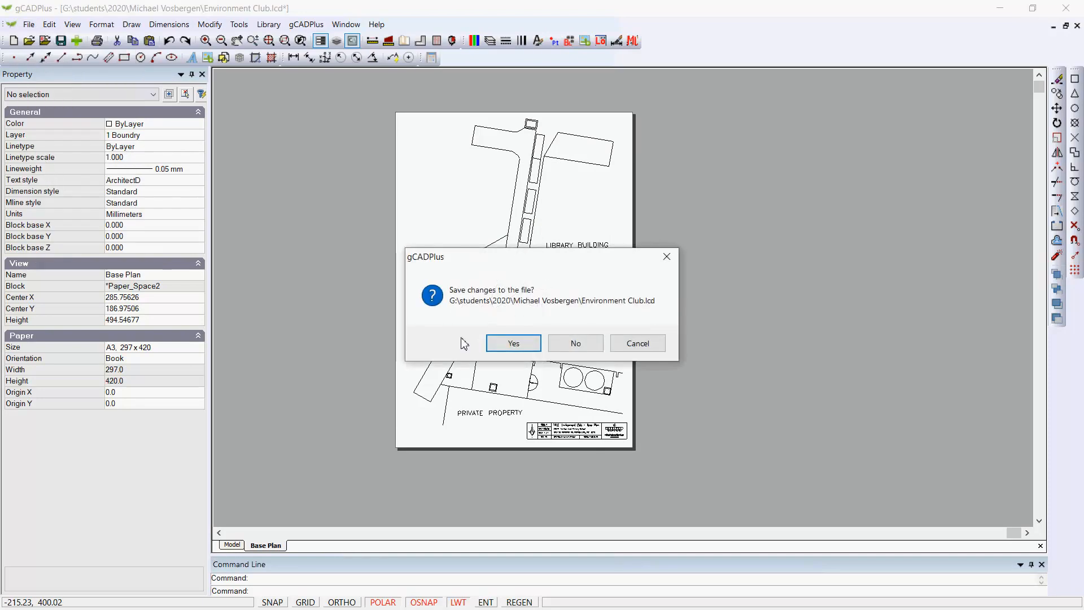
left_click(573, 342)
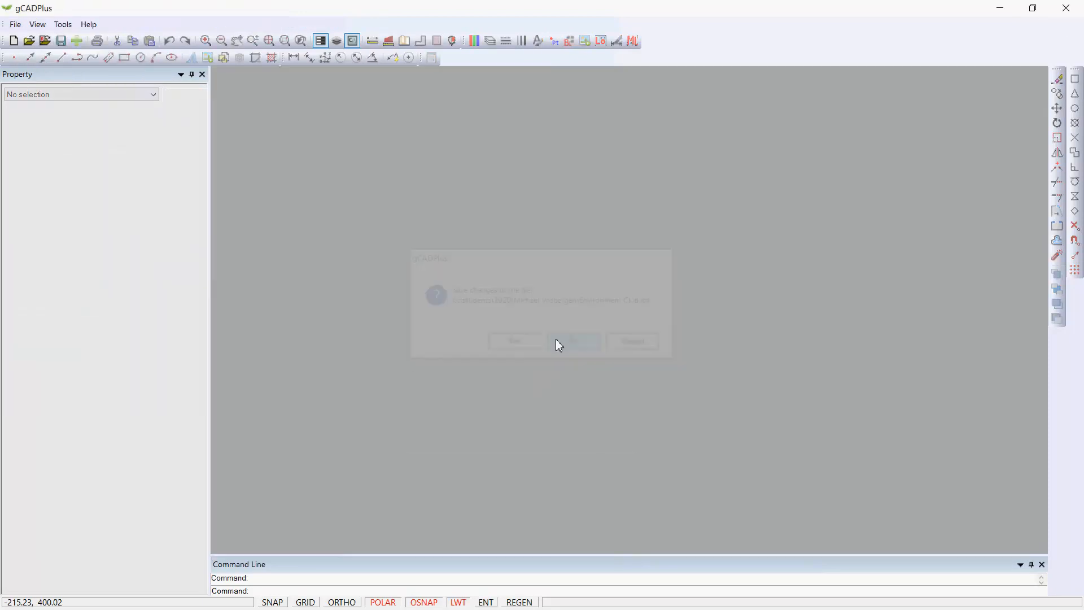
Open the AsDeliveredEnvironmentClub.lcd drawing.
left_click(29, 41)
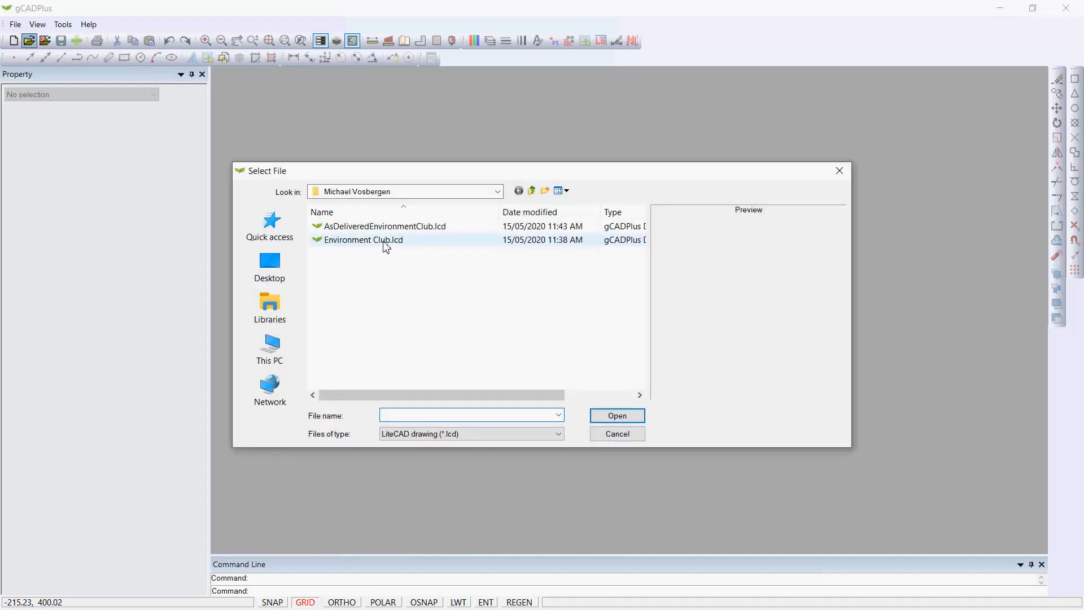
left_click(388, 227)
left_click(622, 416)
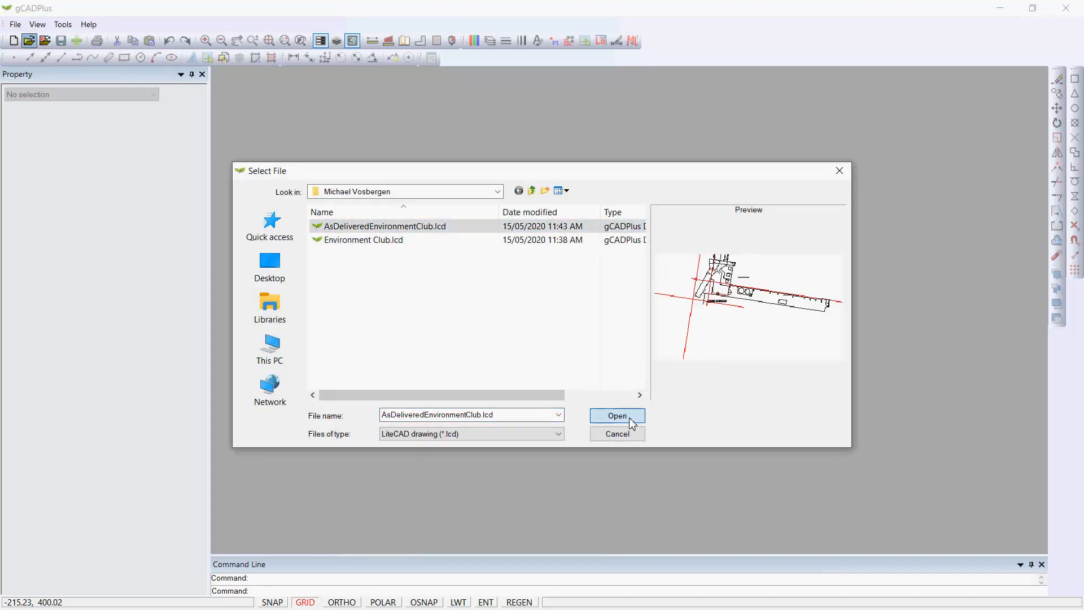
Check the drawing's file size, review its list of used layers, and close the list without changes.
left_click(29, 24)
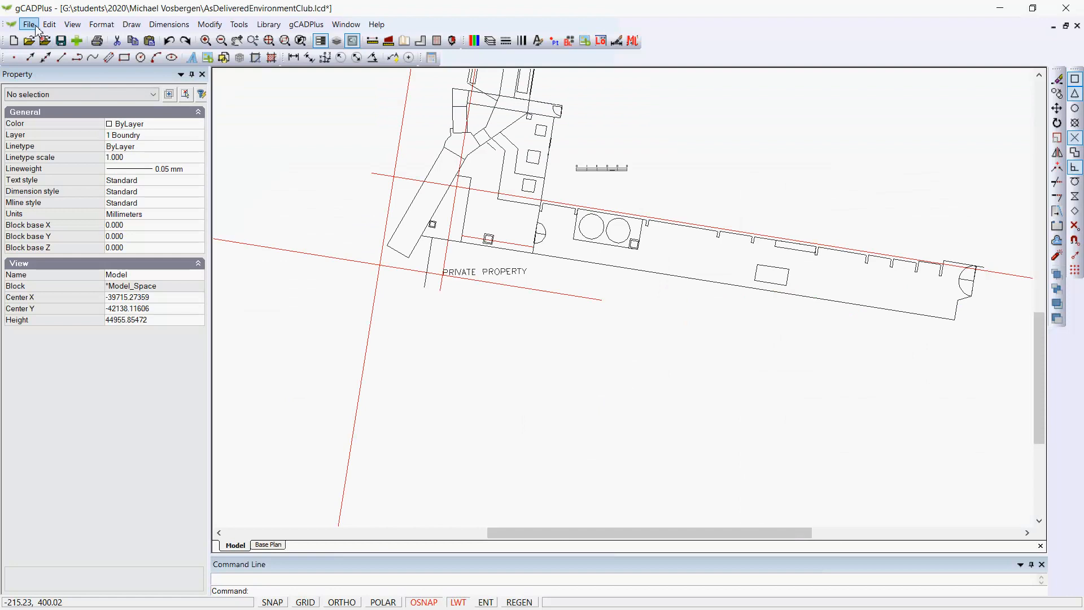
left_click(54, 108)
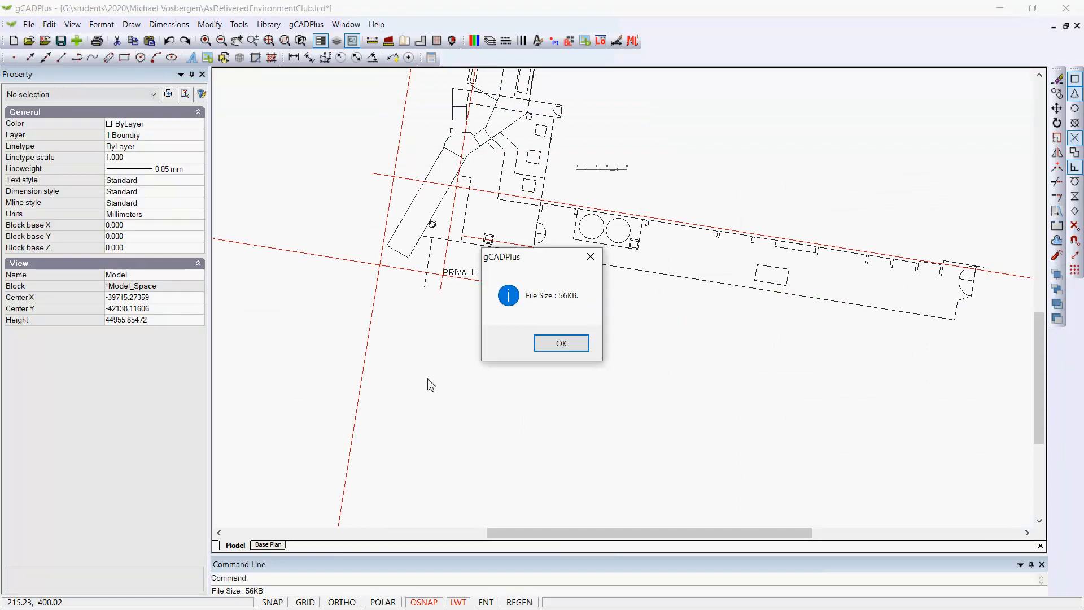
left_click(553, 343)
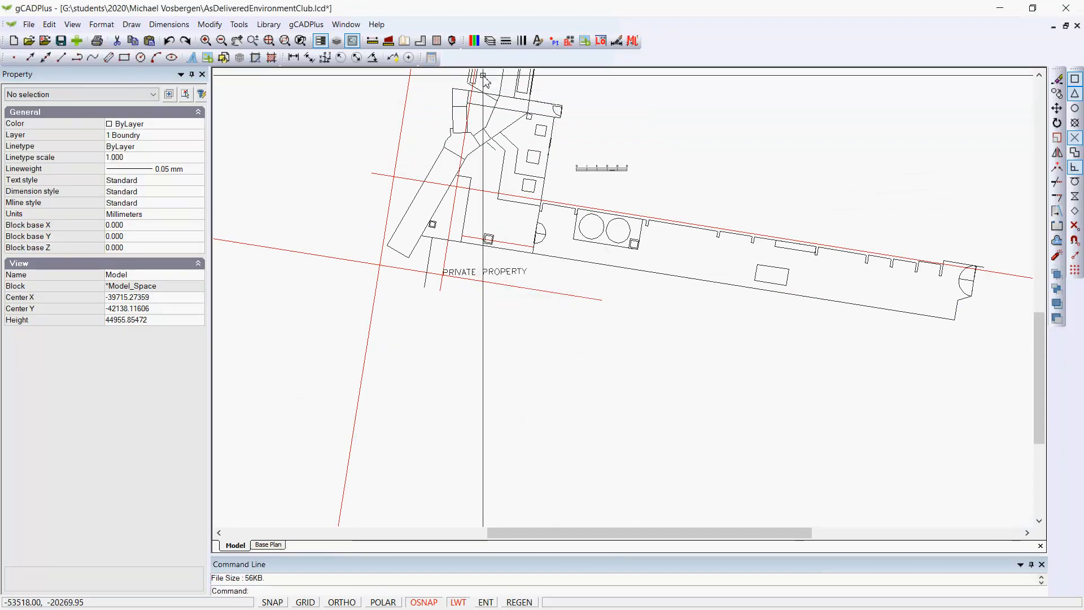
left_click(490, 41)
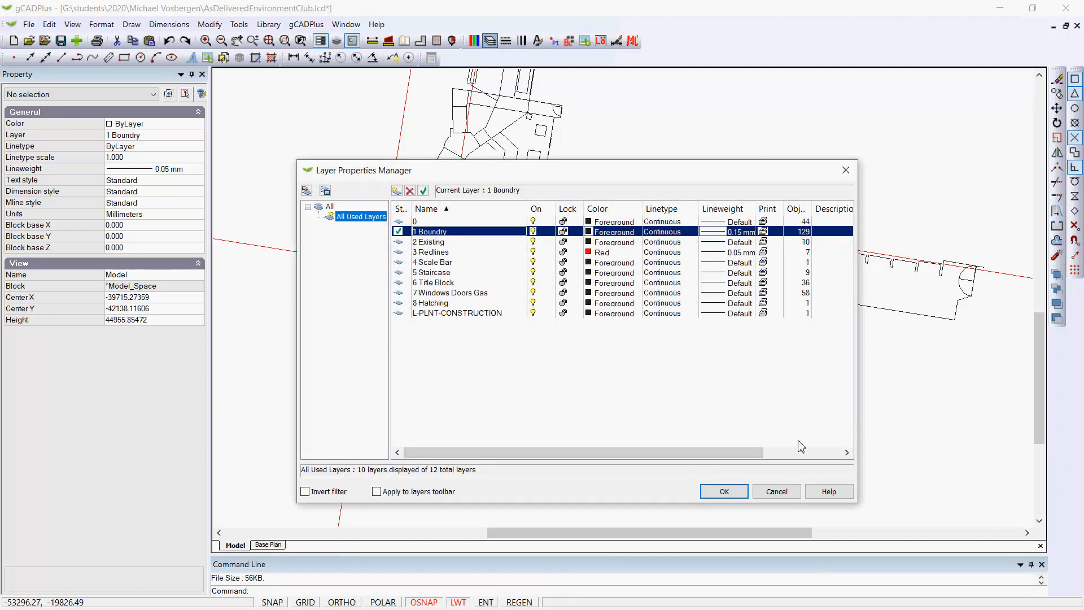
left_click(779, 493)
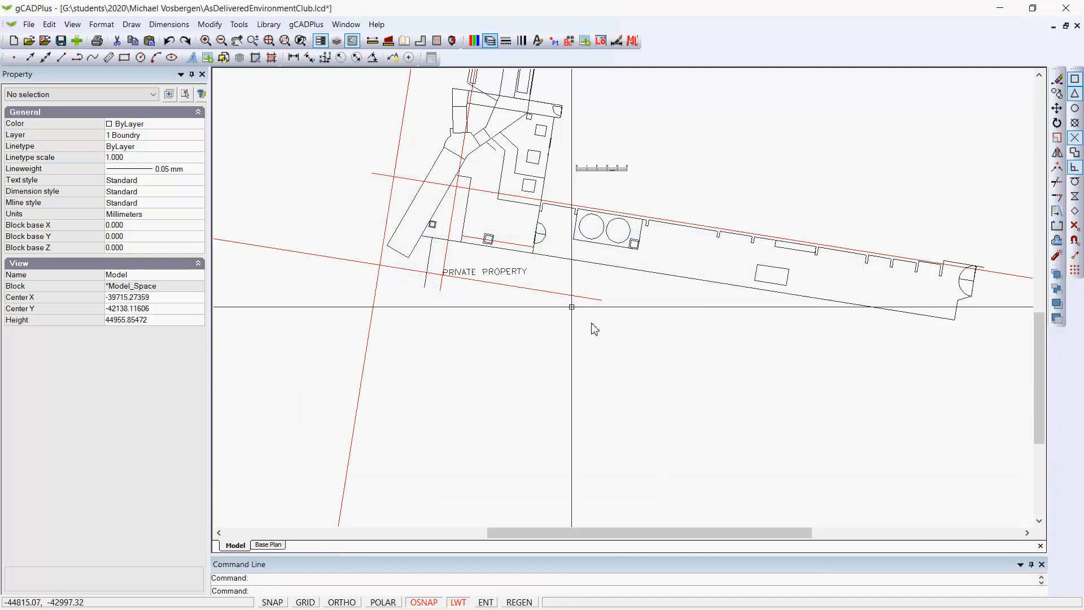
Isolate the L-PLNT-CONSTRUCTION layer so only its contents are displayed.
left_click(239, 25)
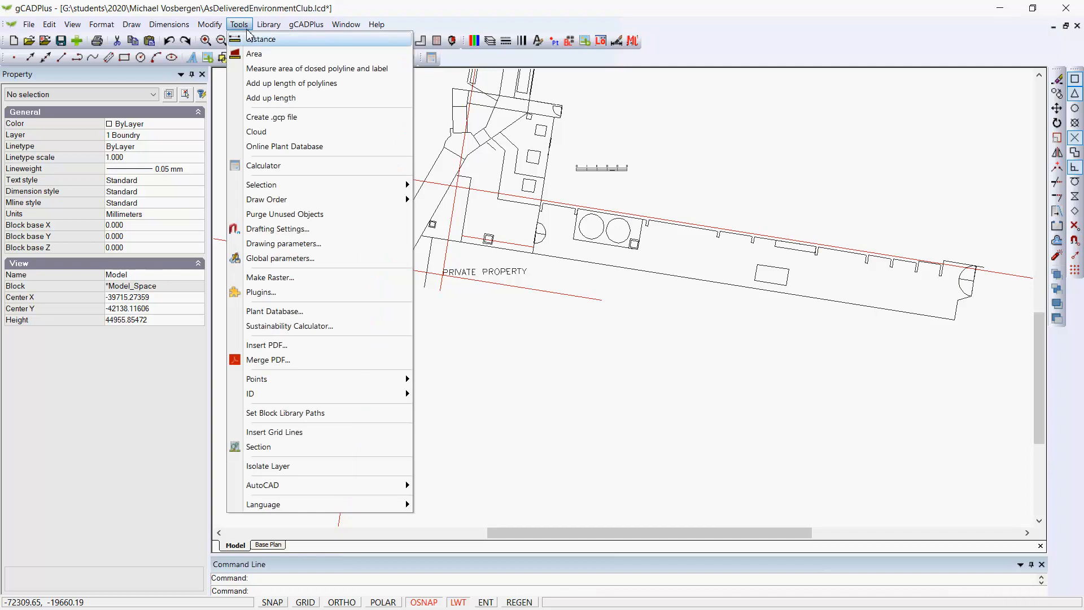
left_click(282, 467)
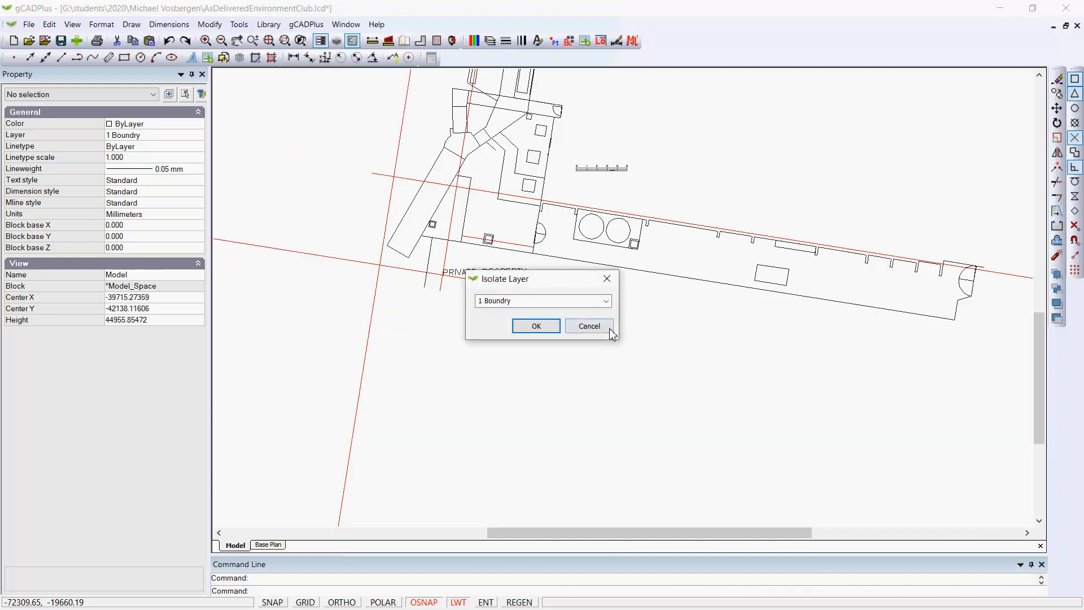
left_click(606, 300)
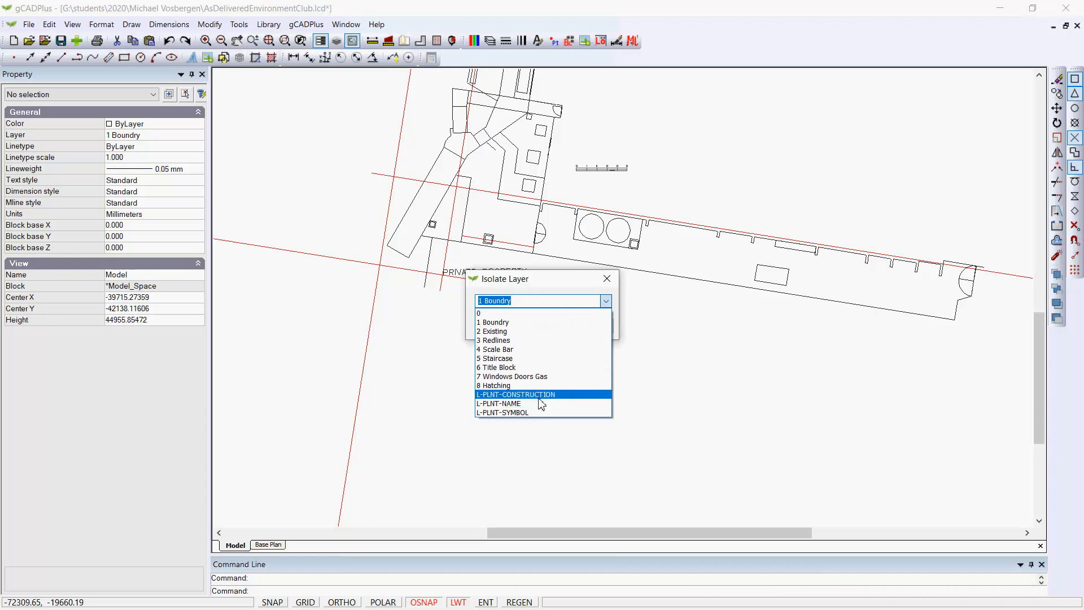
left_click(540, 394)
left_click(537, 327)
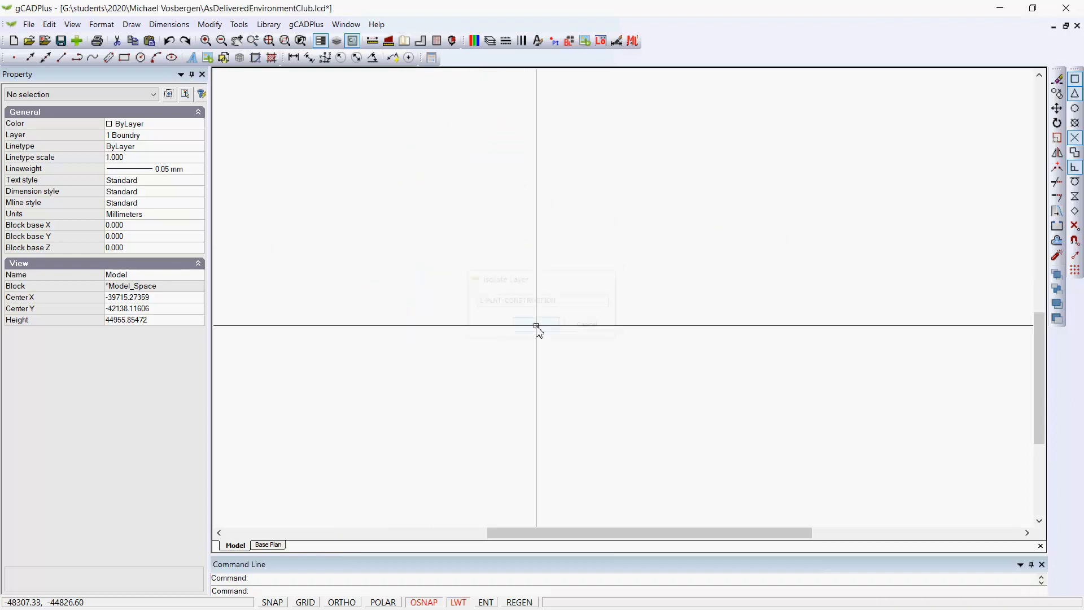
Locate and select the object on the isolated L-PLNT-CONSTRUCTION layer with a selection window across the drawing area.
scroll(557, 308, "down", 3)
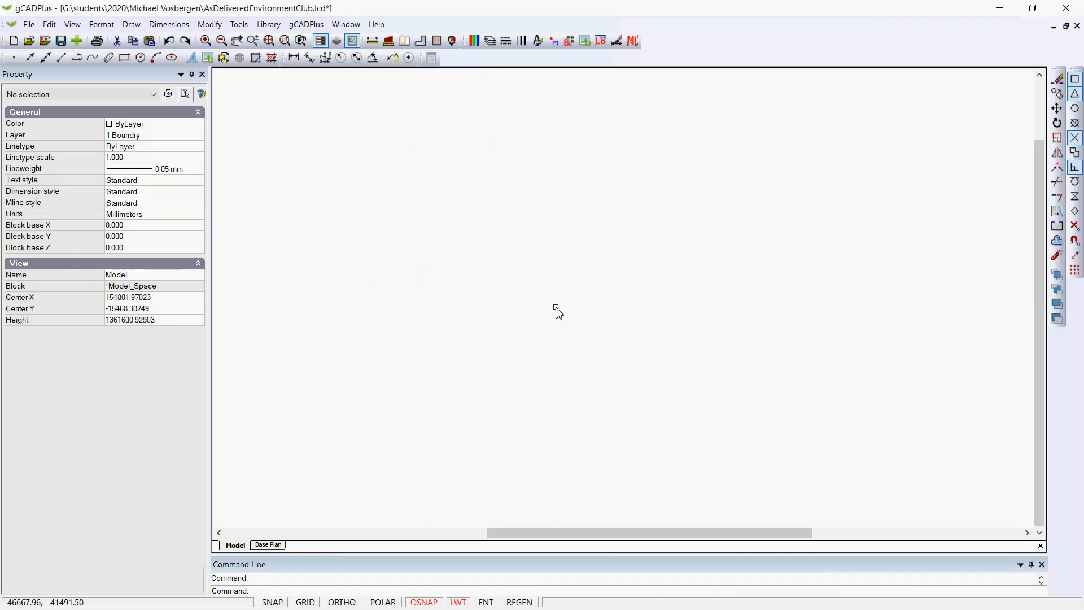
scroll(557, 309, "down", 5)
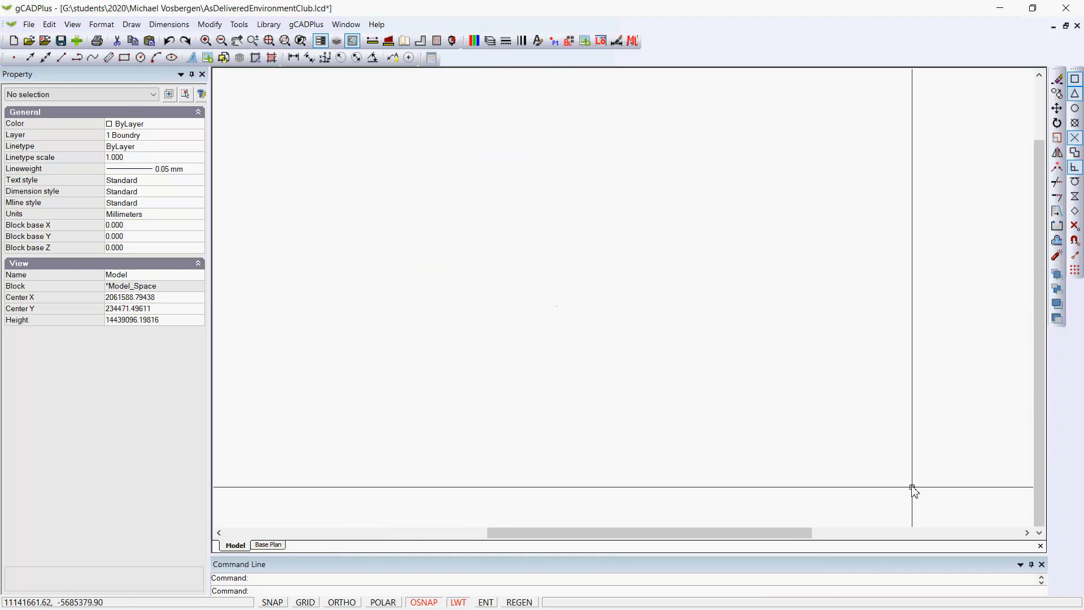
left_click_drag(915, 489, 251, 98)
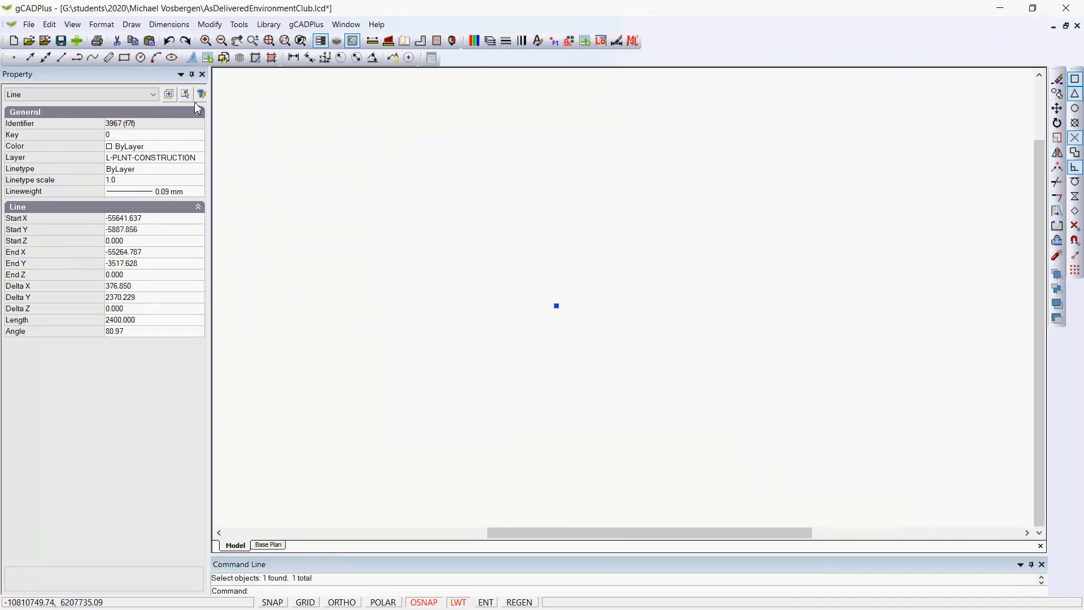
scroll(587, 304, "up", 4)
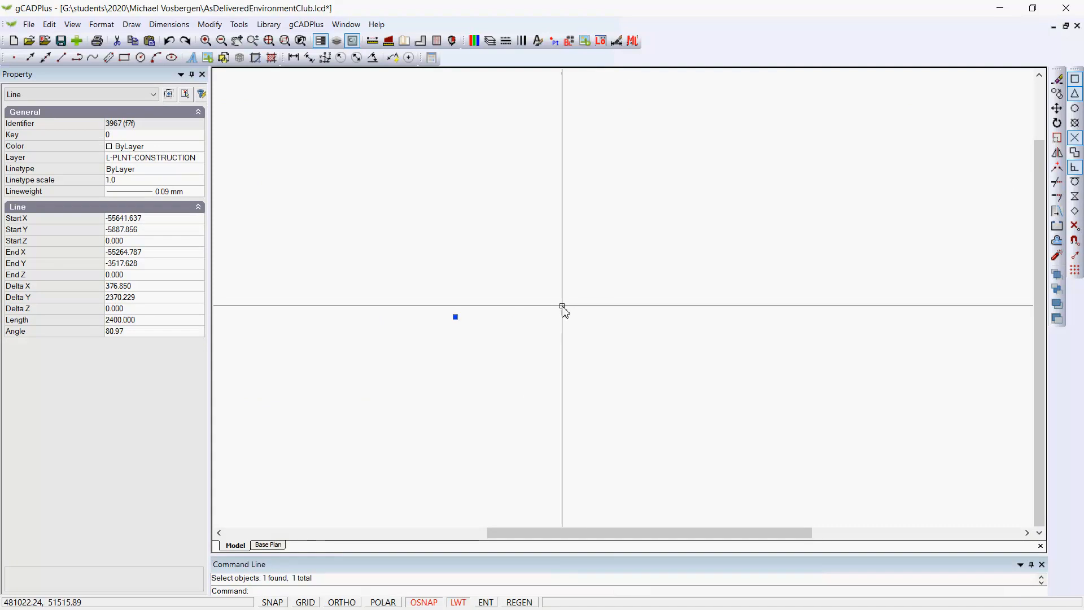
scroll(562, 305, "up", 1)
scroll(432, 320, "up", 5)
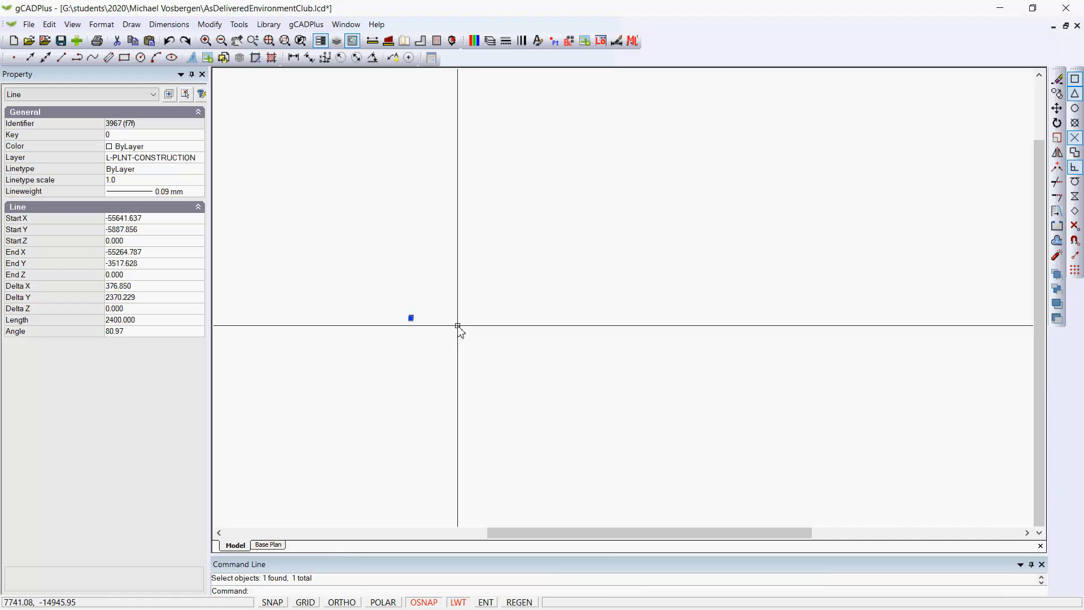
Make the selected construction line stand out with a 2.00 mm lineweight and red color, and deselect it.
left_click(192, 191)
left_click(199, 192)
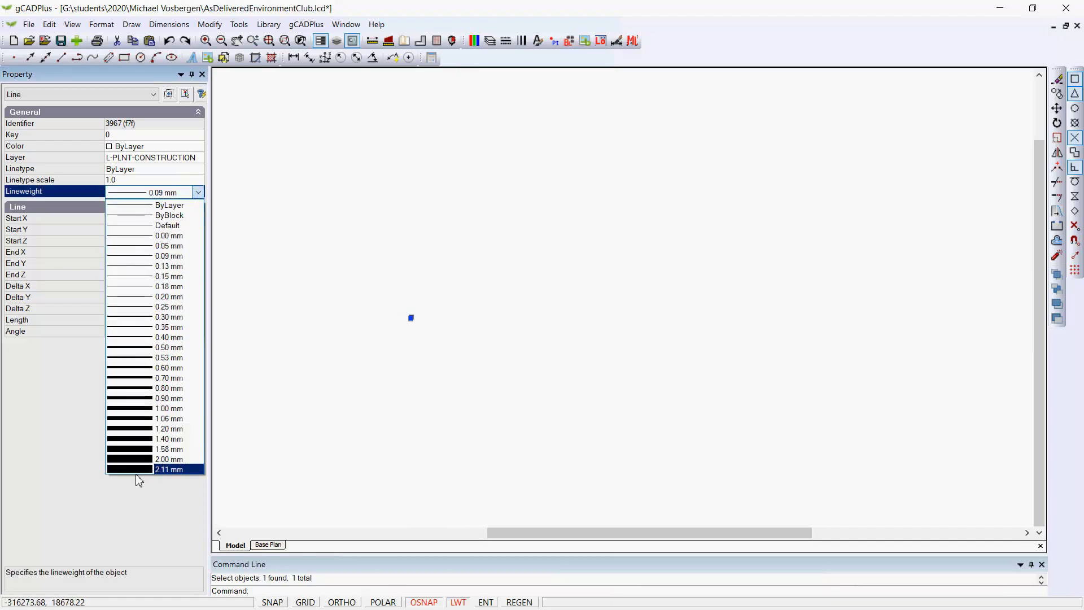
left_click(140, 459)
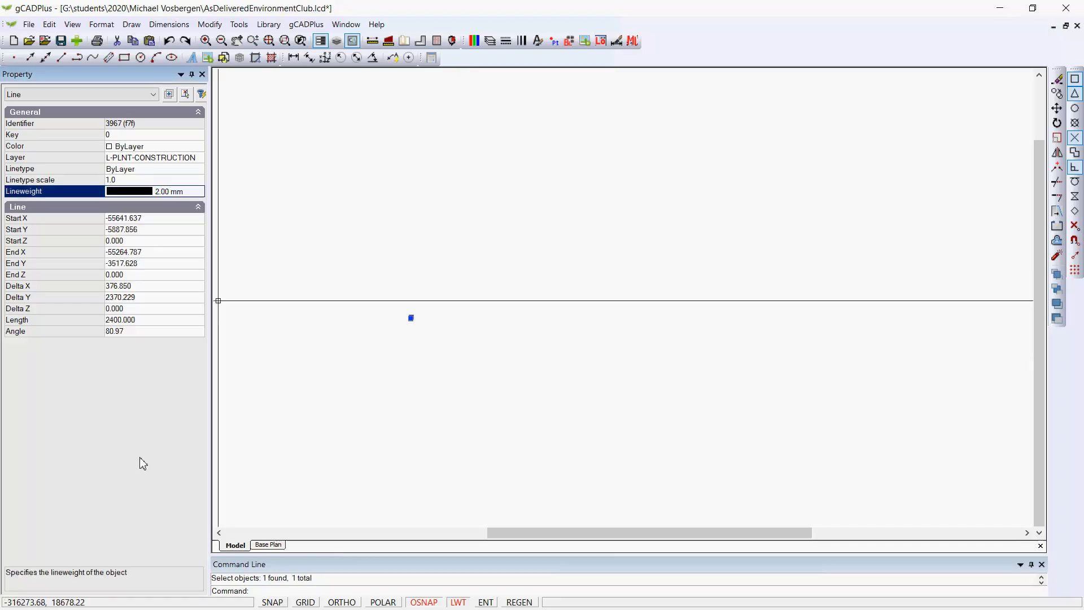
left_click(198, 148)
left_click(198, 147)
left_click(124, 181)
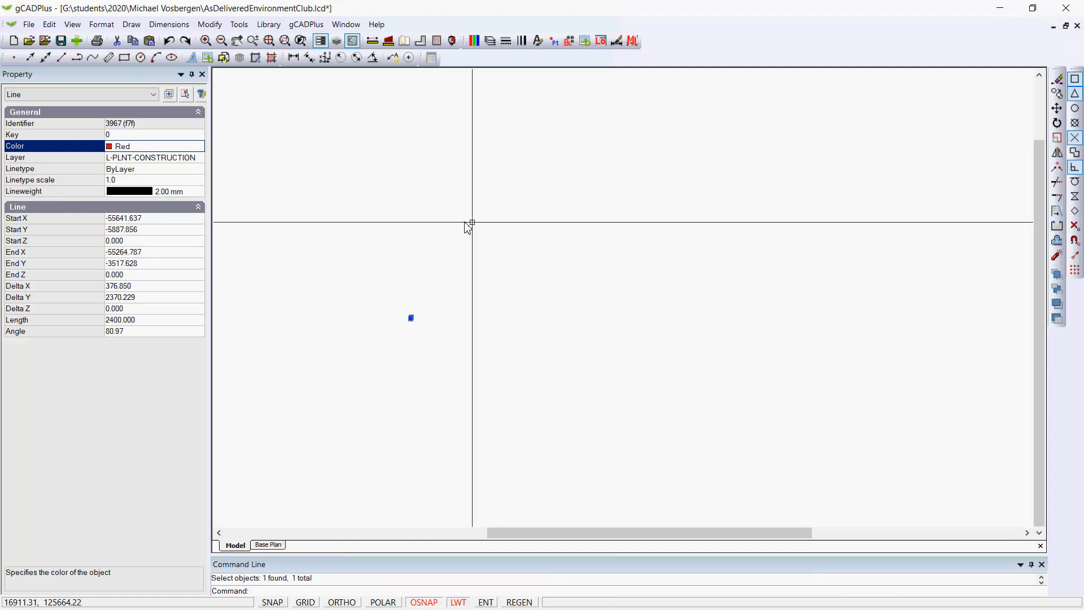
key("Escape")
right_click(486, 221)
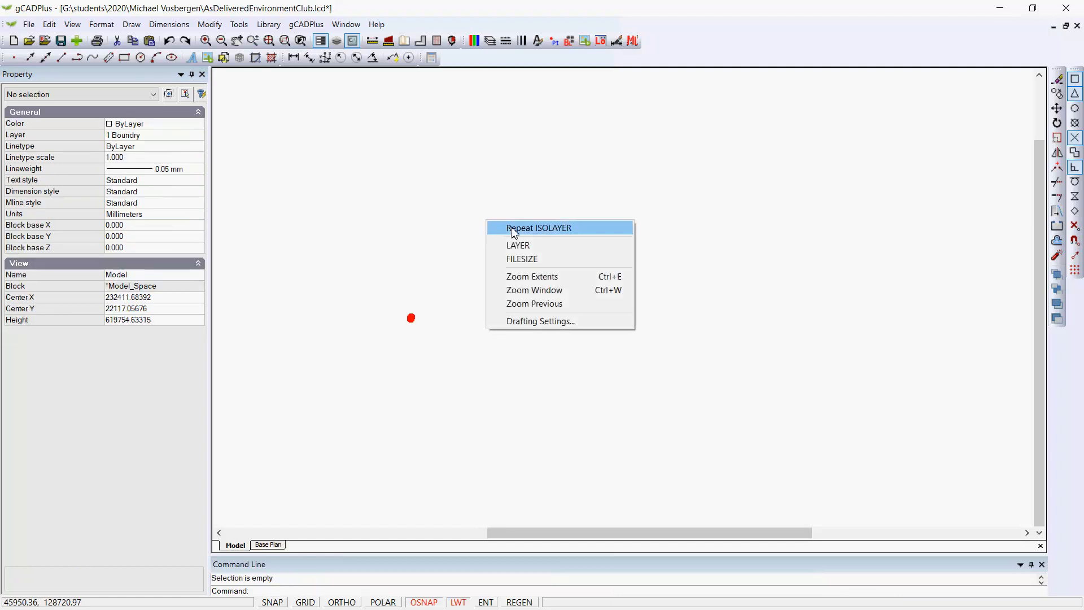
left_click(457, 234)
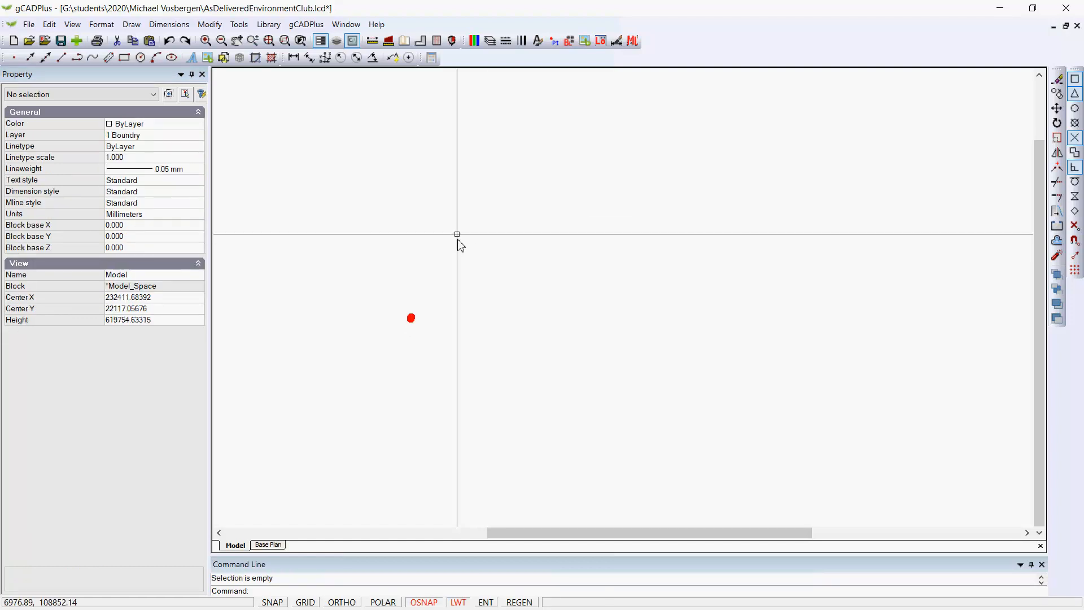
Turn on the visibility of all used layers and apply the change.
left_click(490, 41)
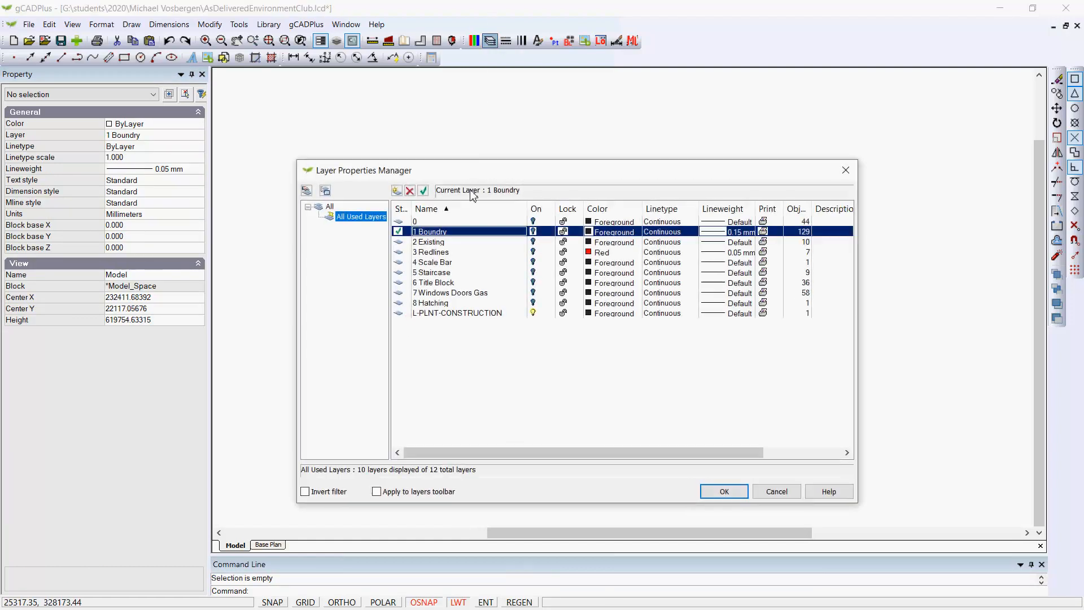
right_click(367, 220)
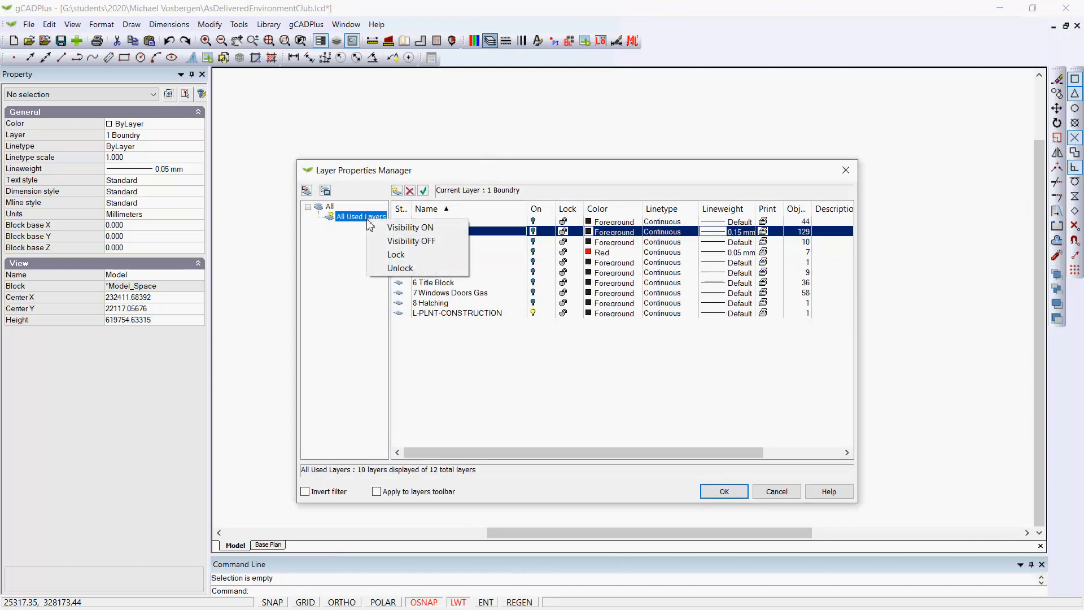
left_click(403, 236)
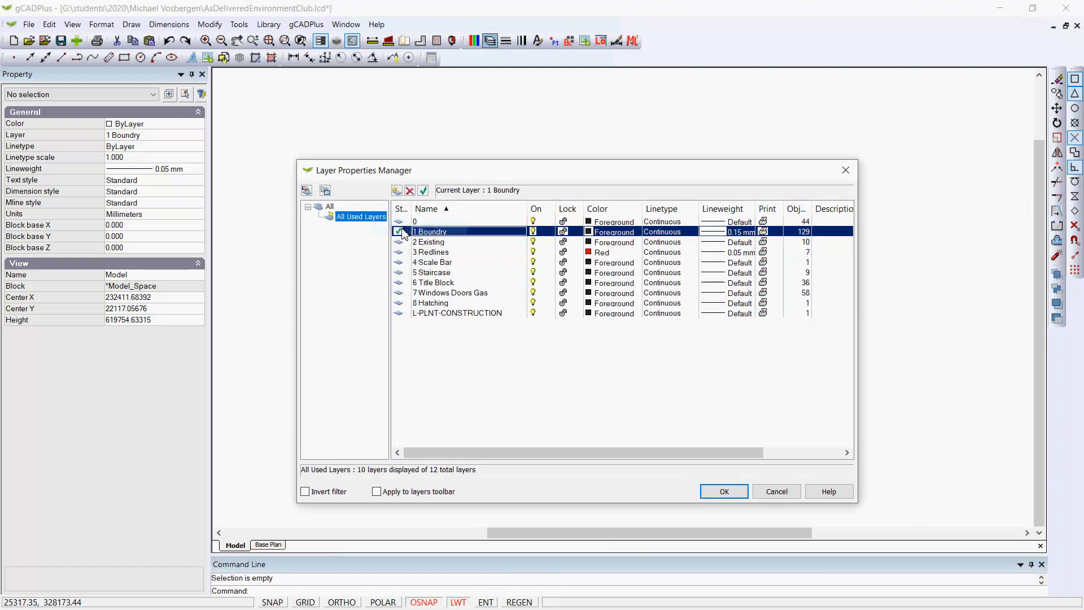
left_click(738, 494)
Inspect the properties of the thick red line and the adjoining line at its upper end to compare their layers.
scroll(401, 326, "up", 6)
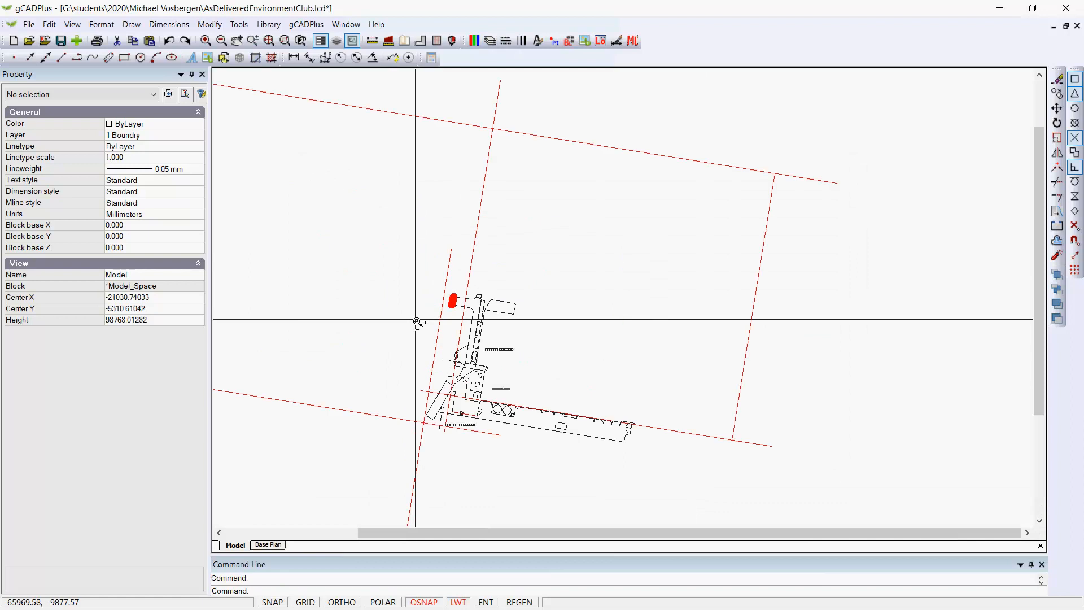
scroll(416, 321, "up", 8)
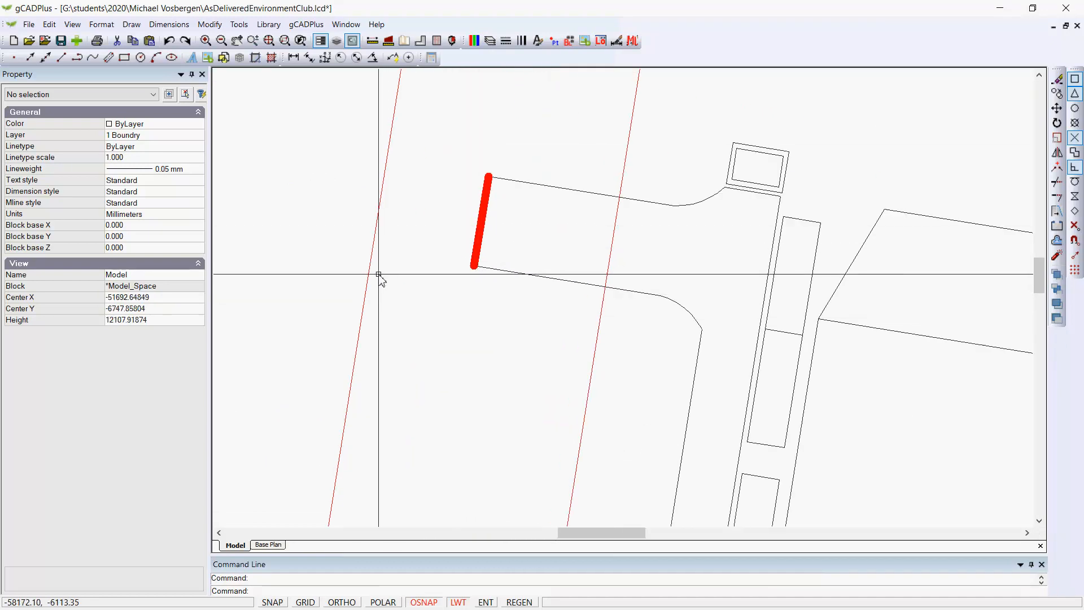
left_click(509, 238)
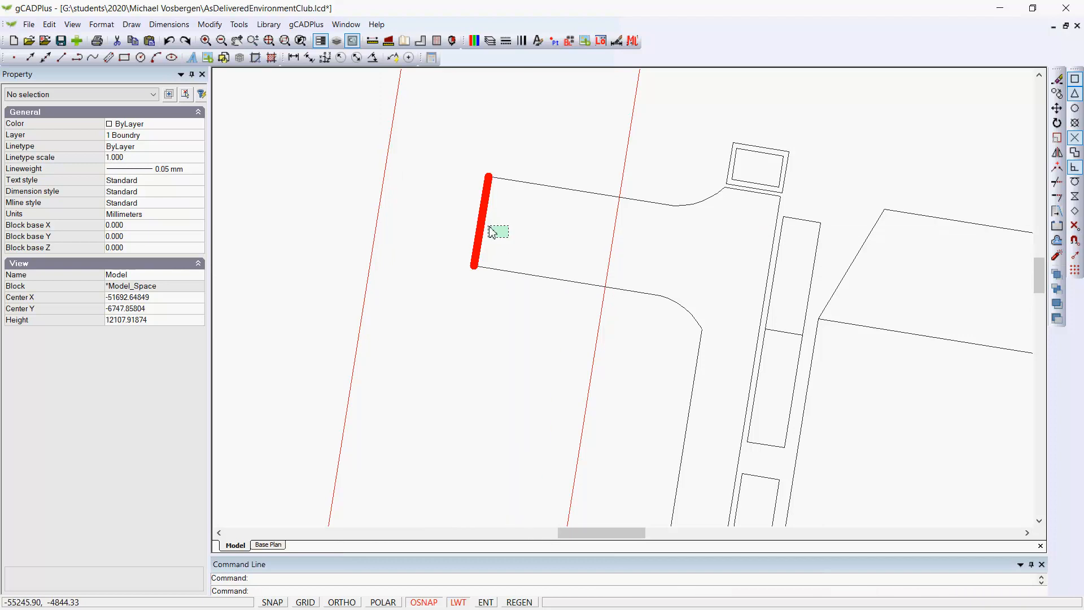
left_click(477, 226)
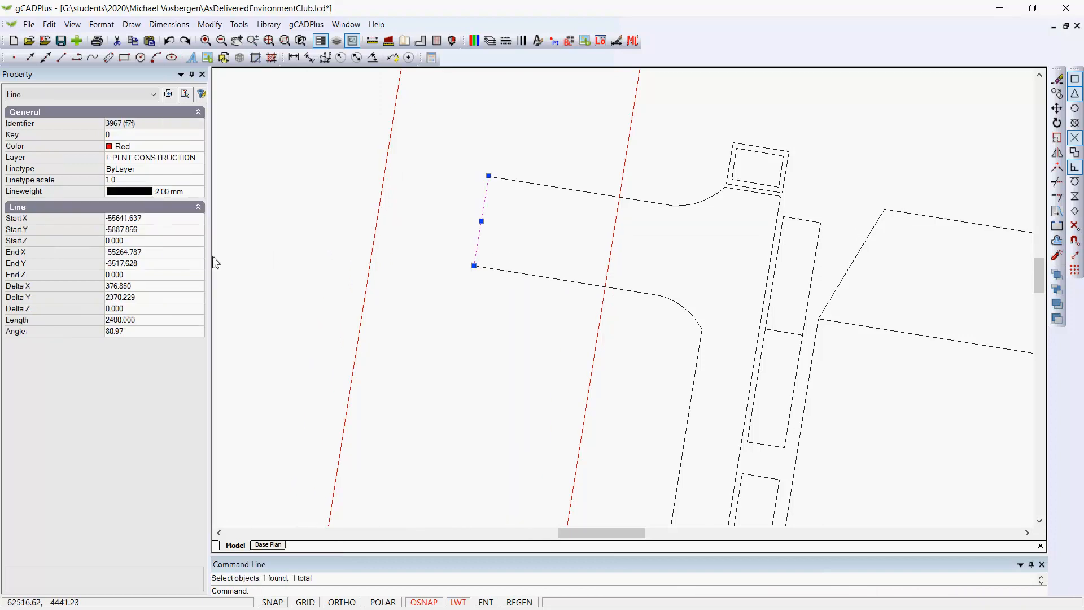
left_click(199, 159)
left_click(199, 159)
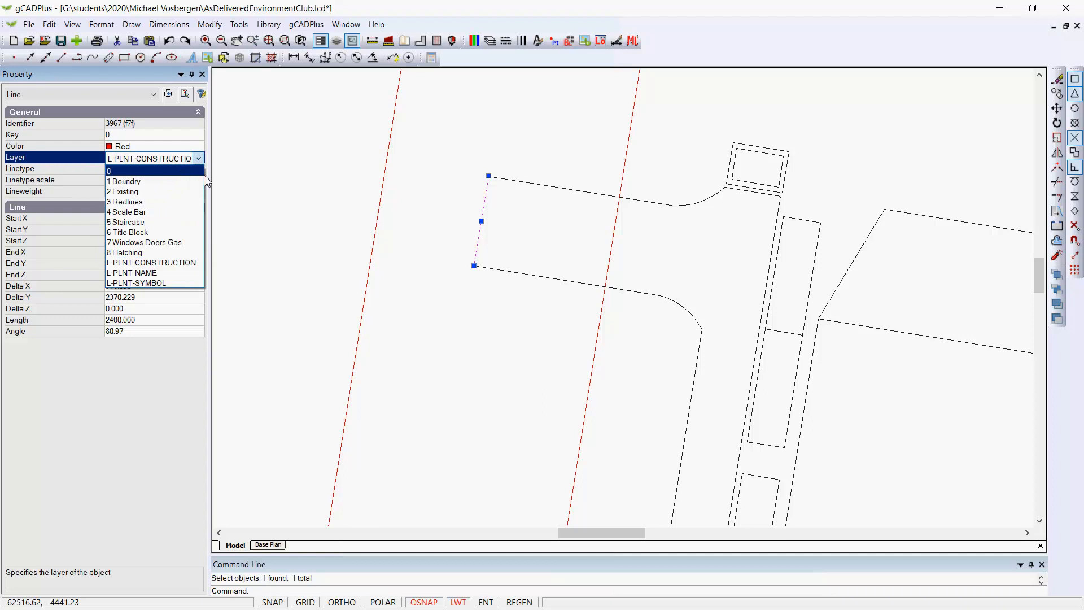
key("Escape")
key("Escape")
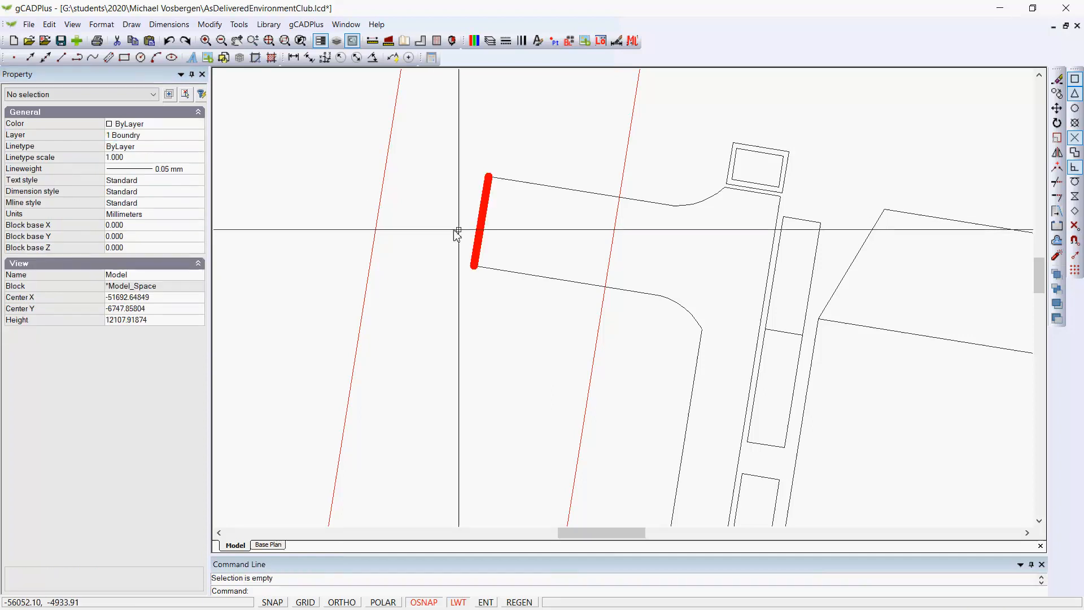
left_click(530, 183)
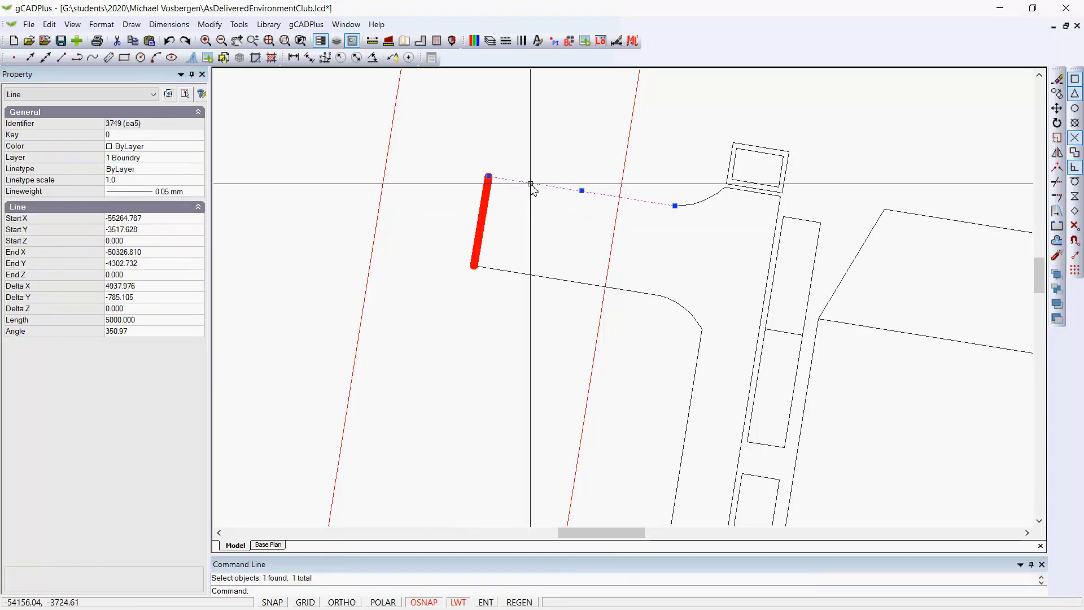
key("Escape")
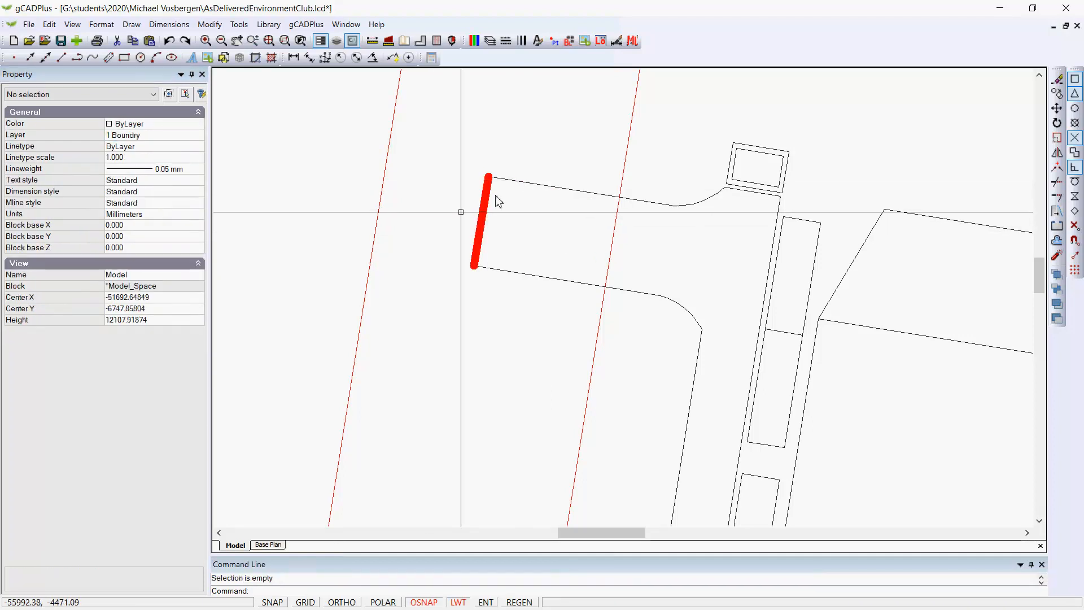
Set the thick red line's lineweight to ByLayer and its layer to 0.
left_click(479, 235)
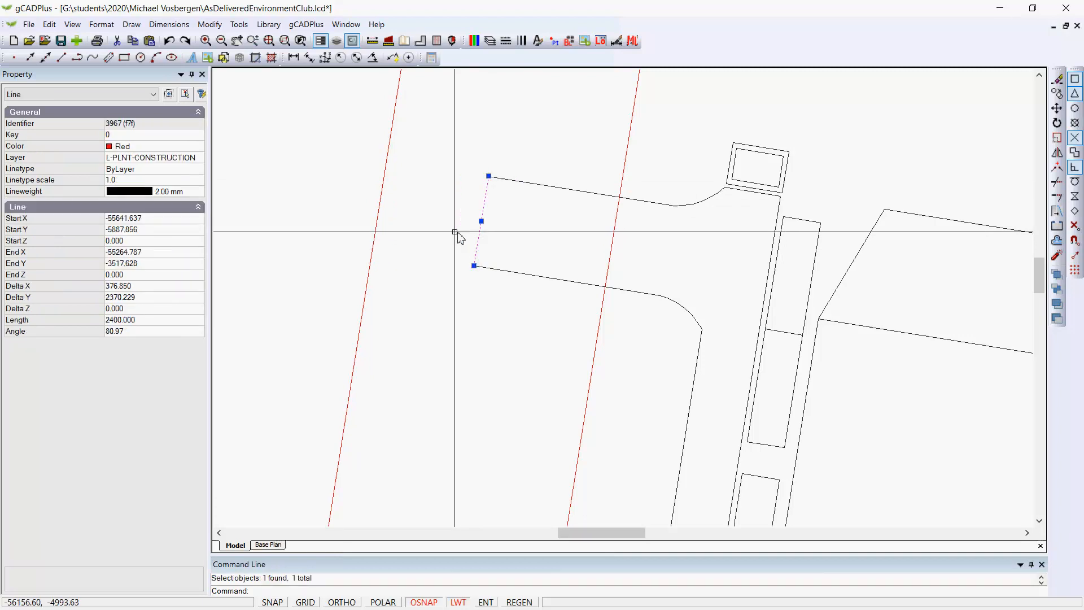
left_click(200, 193)
left_click(170, 205)
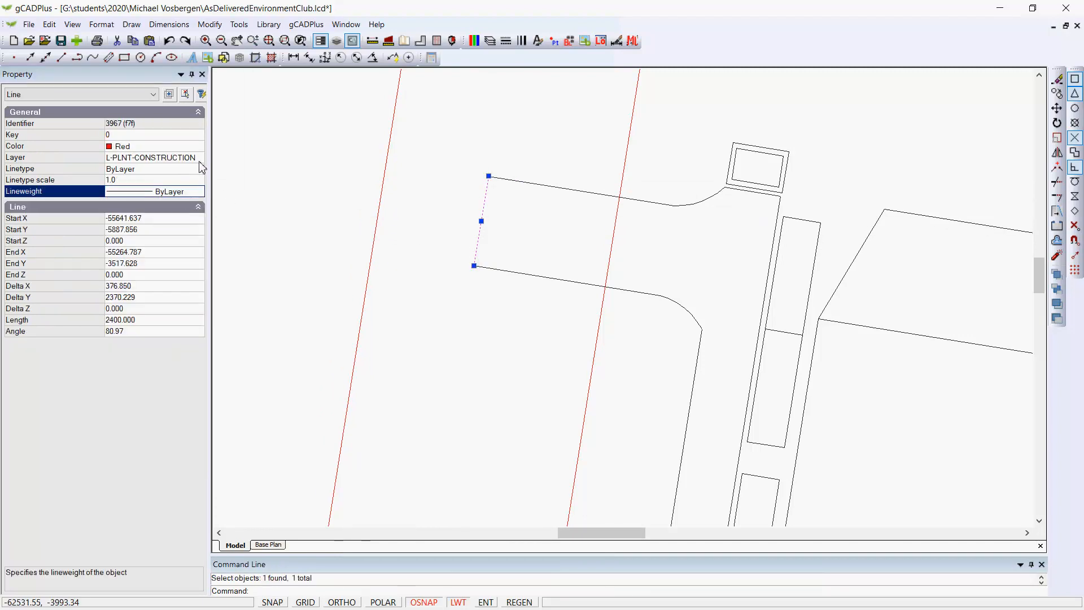
left_click(202, 167)
left_click(168, 175)
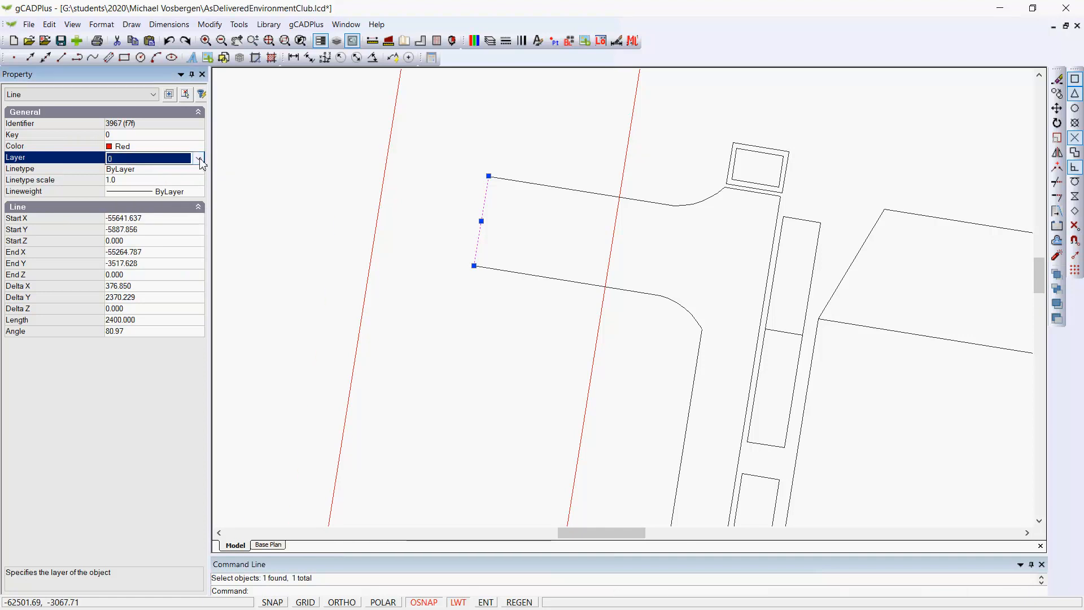
Move the short red line closing the path's west end to layer 1 Boundry and set its color to ByLayer.
left_click(198, 158)
left_click(151, 182)
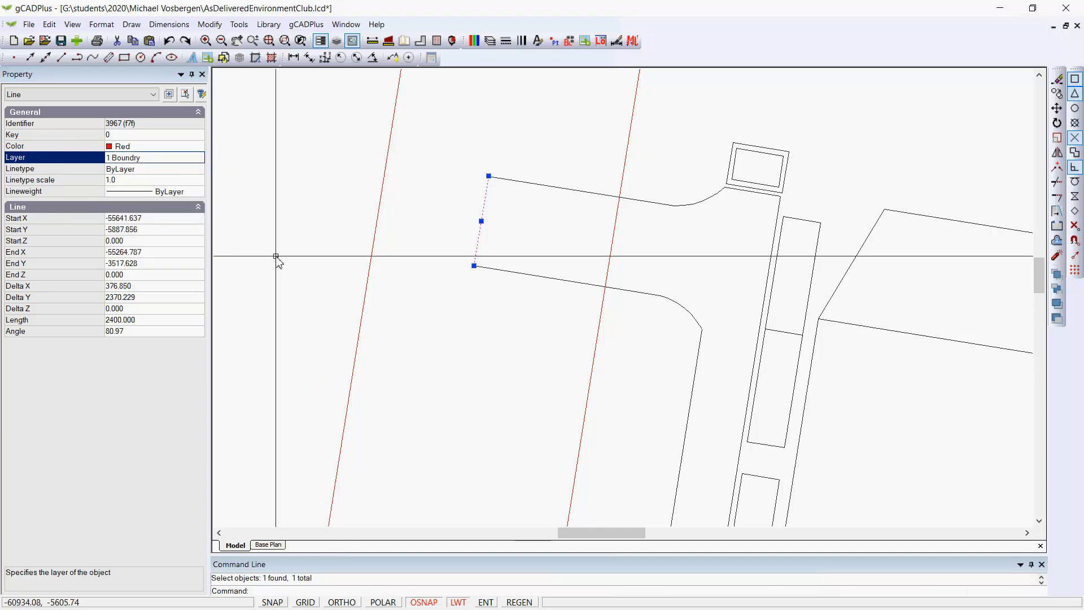
key("Escape")
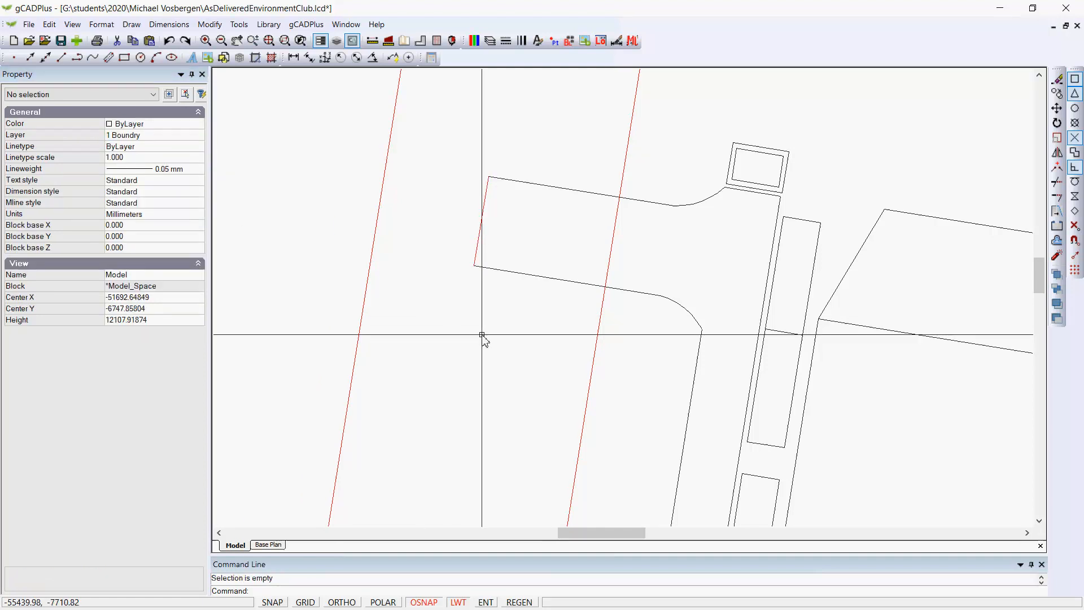
left_click(477, 259)
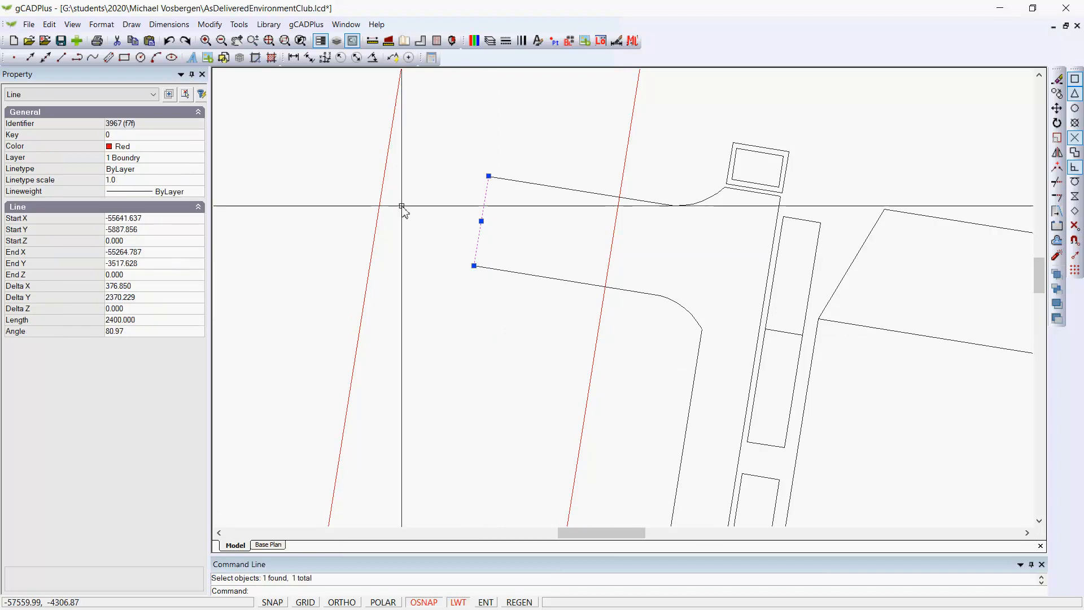
left_click(197, 148)
left_click(169, 158)
key("Escape")
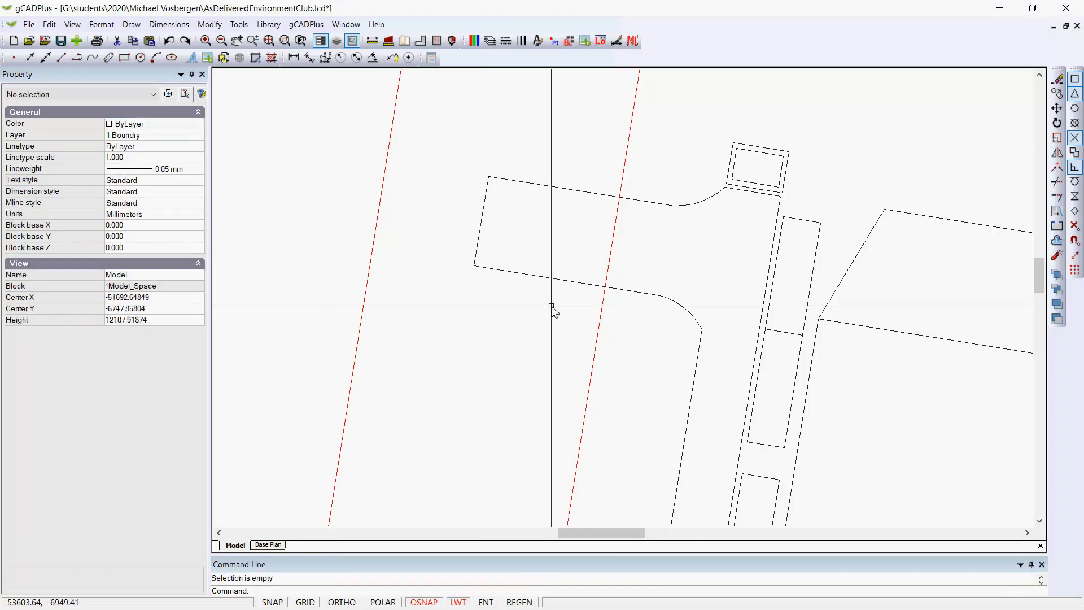
Review the used layers and their object counts in the layer manager.
scroll(552, 307, "down", 5)
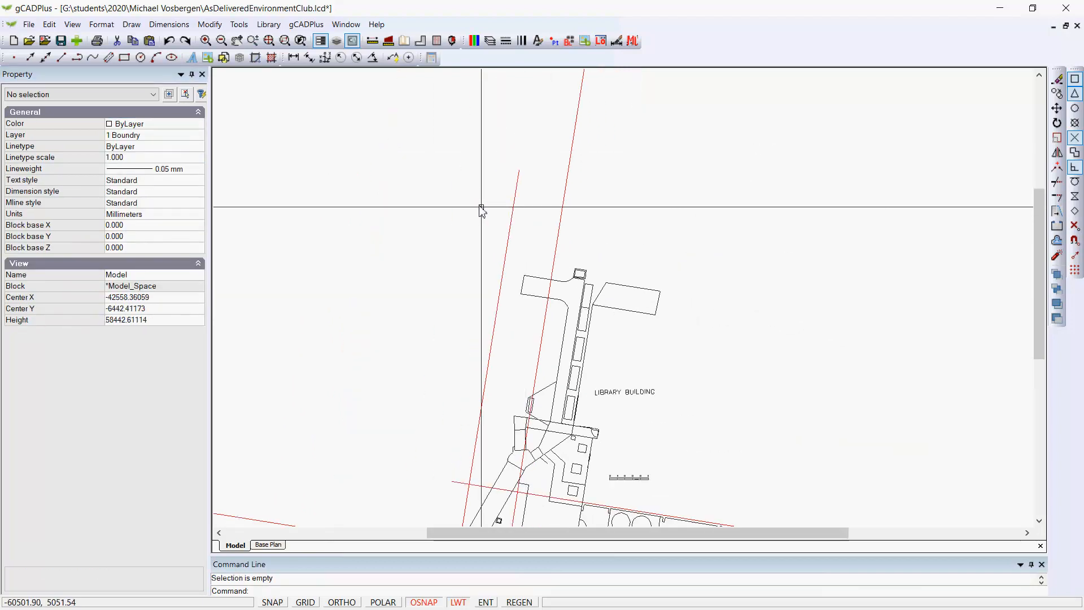
scroll(481, 209, "up", 2)
left_click(490, 41)
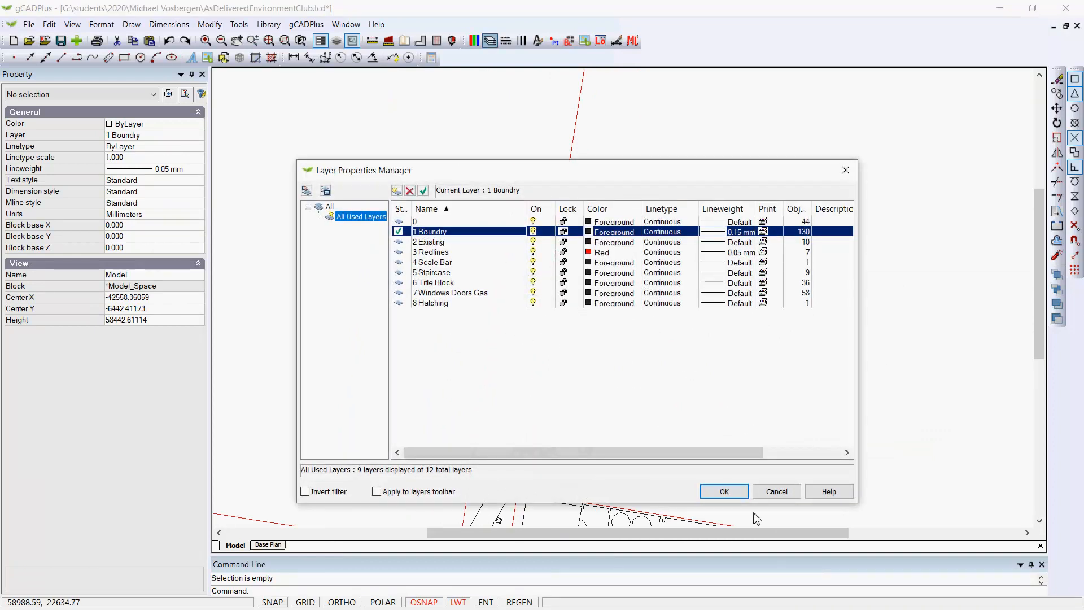
left_click(728, 494)
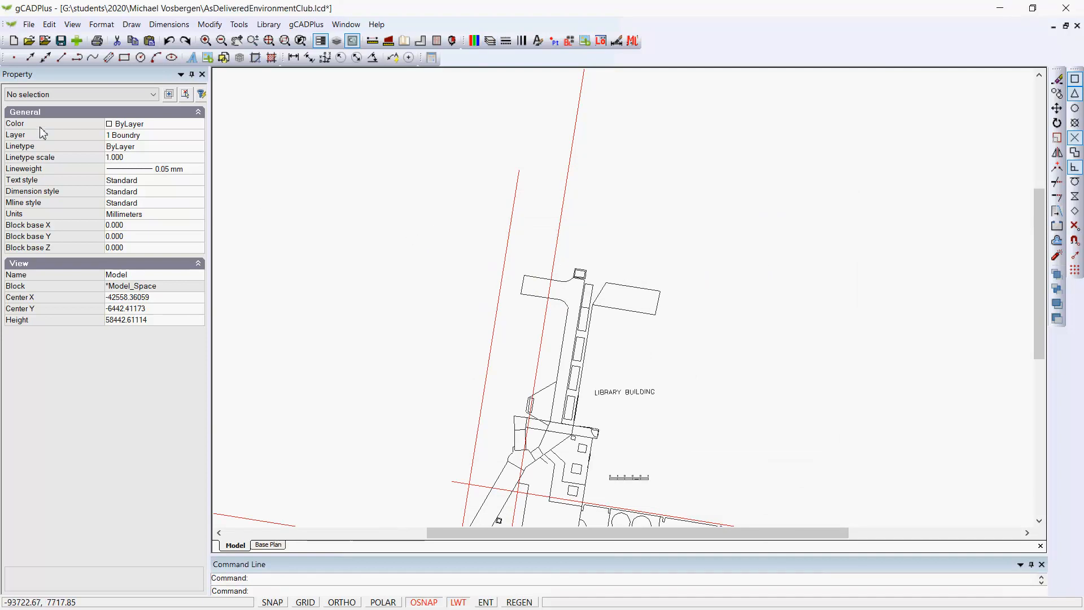
Save and close the drawing, reopen AsDeliveredEnvironmentClub.lcd from the recent files, and bring up its layer properties.
left_click(30, 25)
left_click(46, 170)
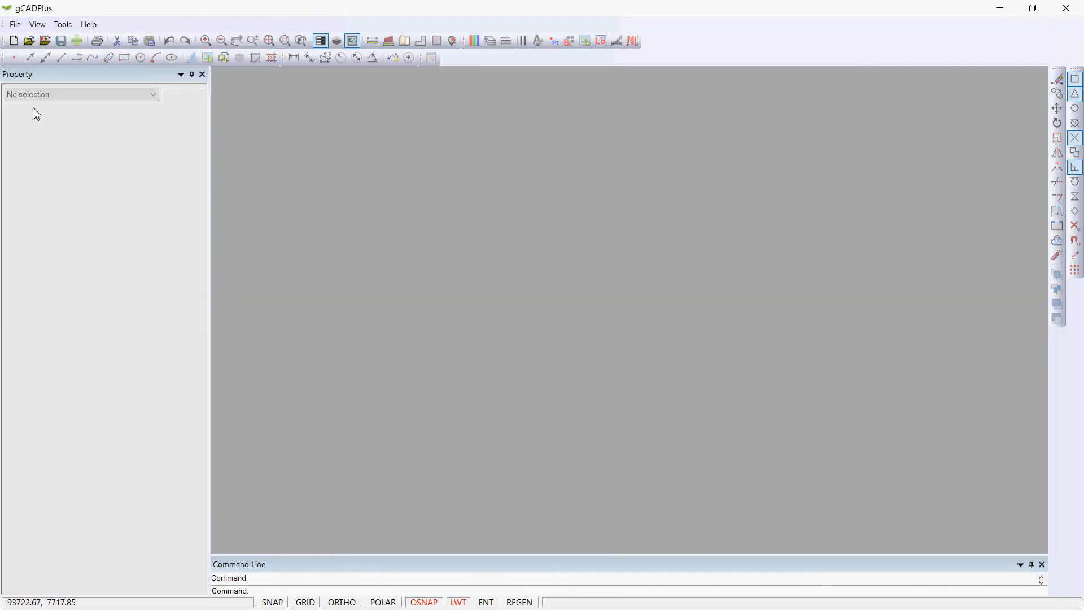
left_click(45, 46)
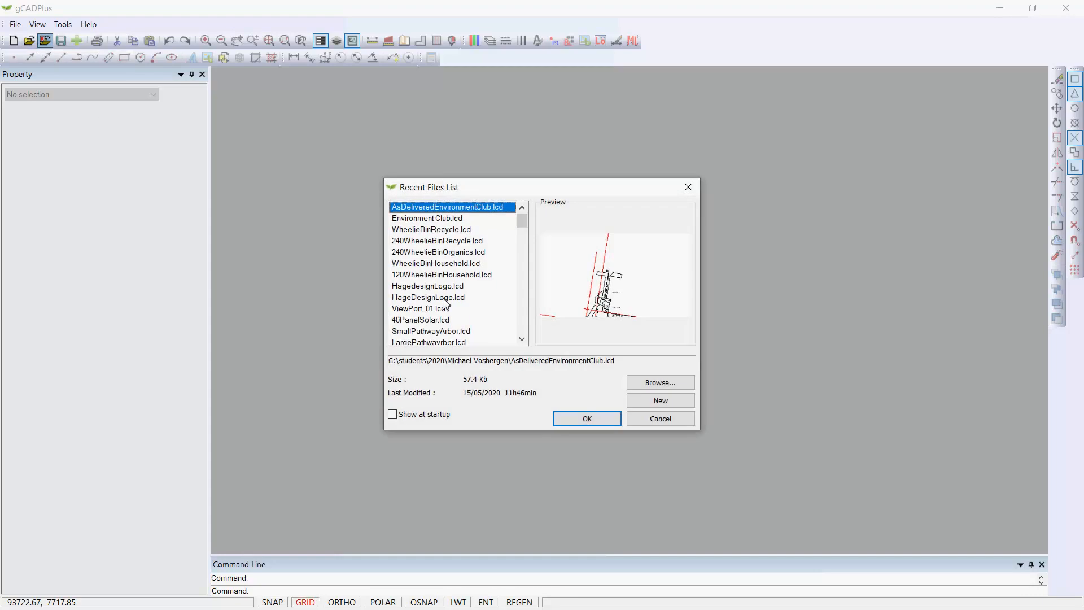
left_click(577, 419)
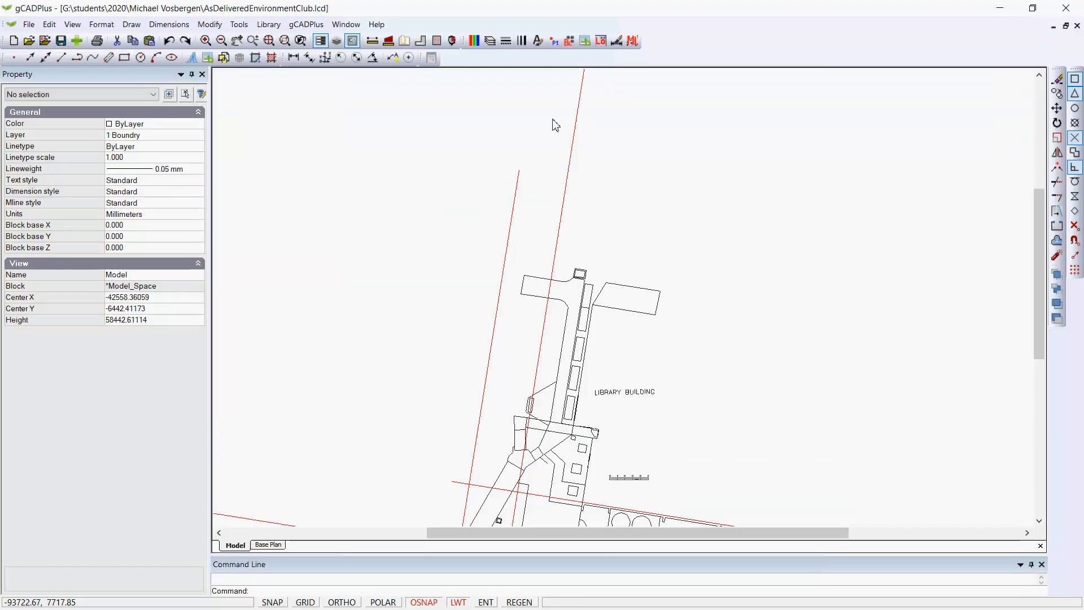
left_click(489, 47)
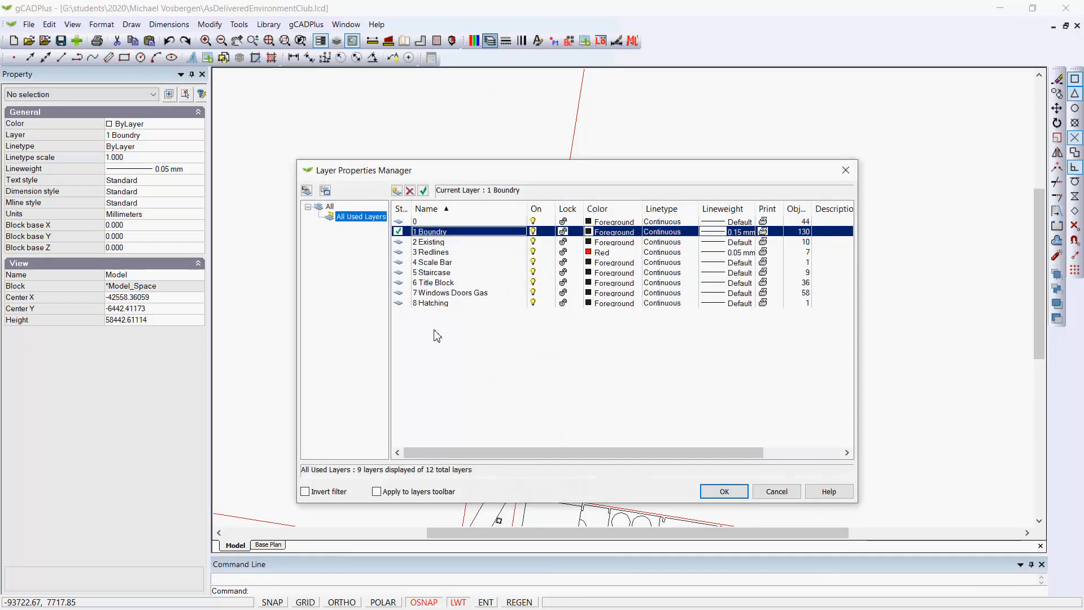